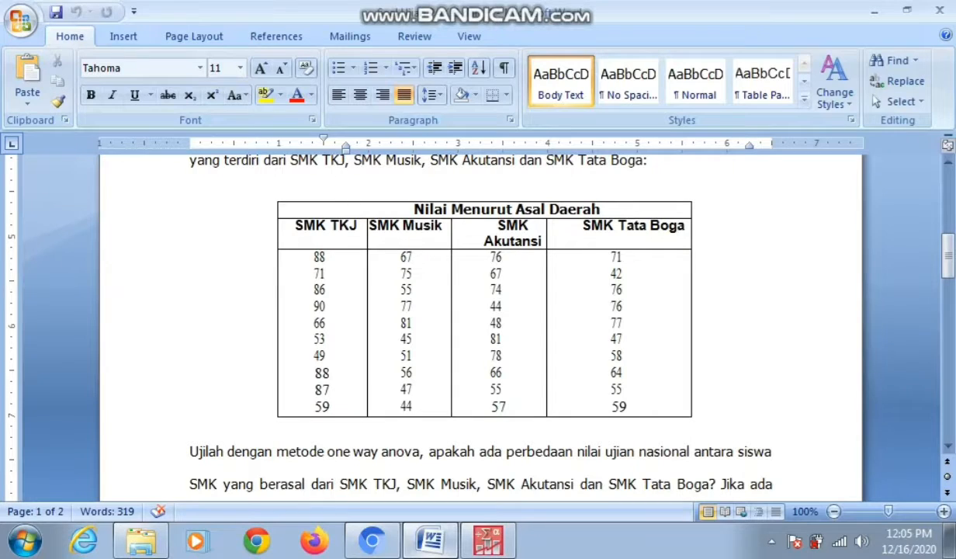
Switch to PASW Statistics and define a first variable named x1 in the variable definitions.
{"action": "scroll", "coordinate": [481, 326], "scroll_direction": "up", "scroll_amount": 3}
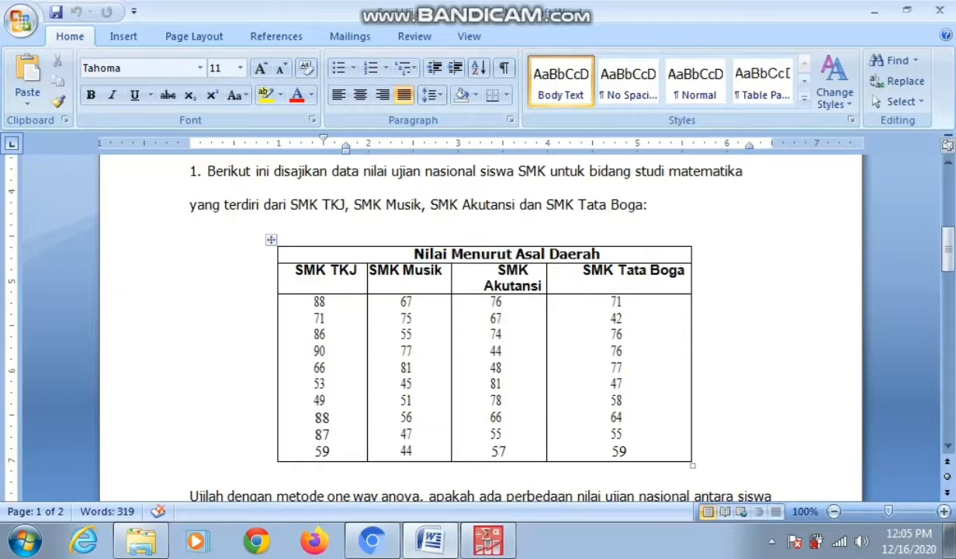
{"action": "left_click", "coordinate": [488, 540]}
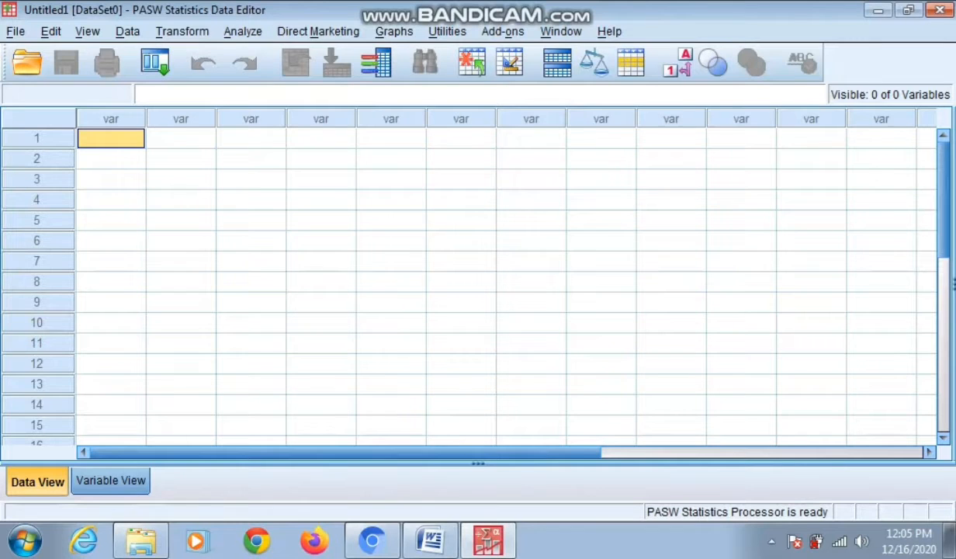
{"action": "left_click", "coordinate": [110, 481]}
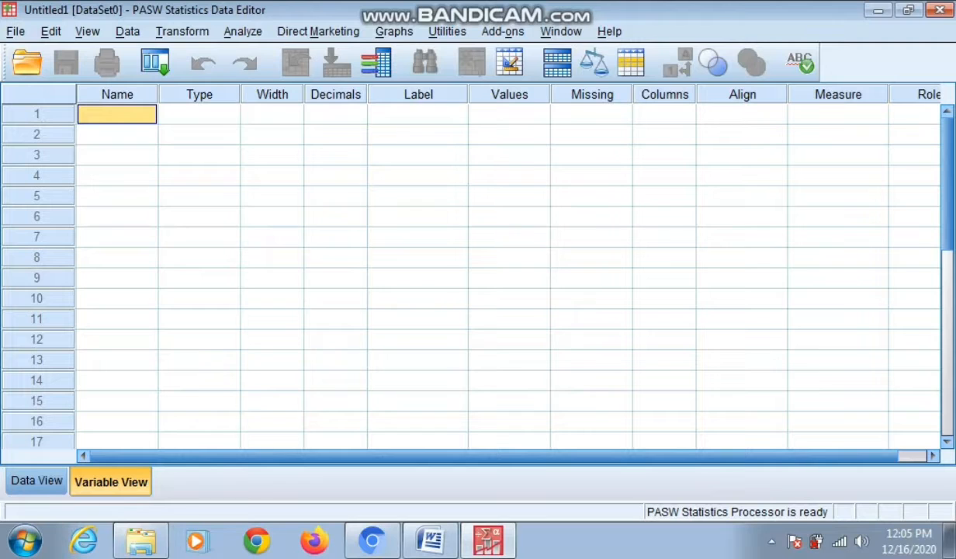
{"action": "type", "text": "x1"}
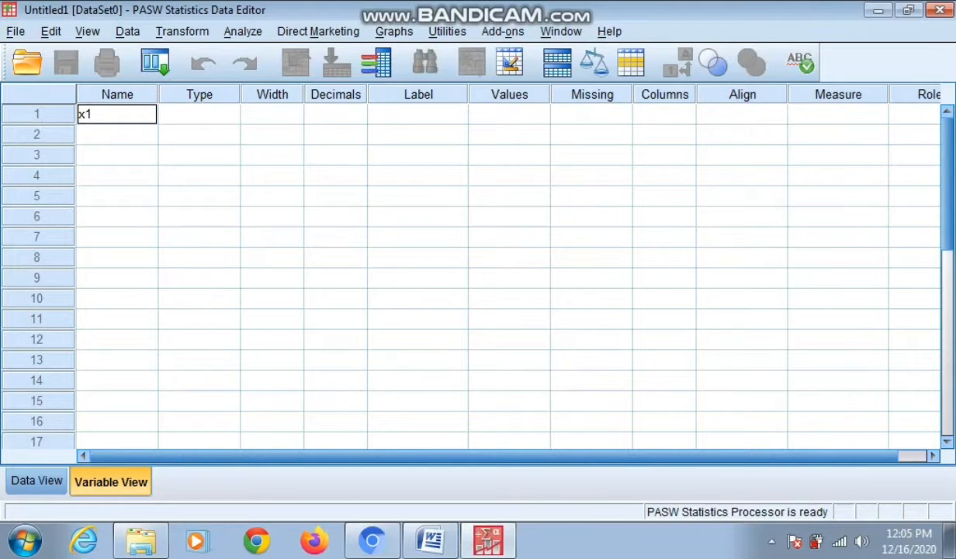
{"action": "key", "text": "Return"}
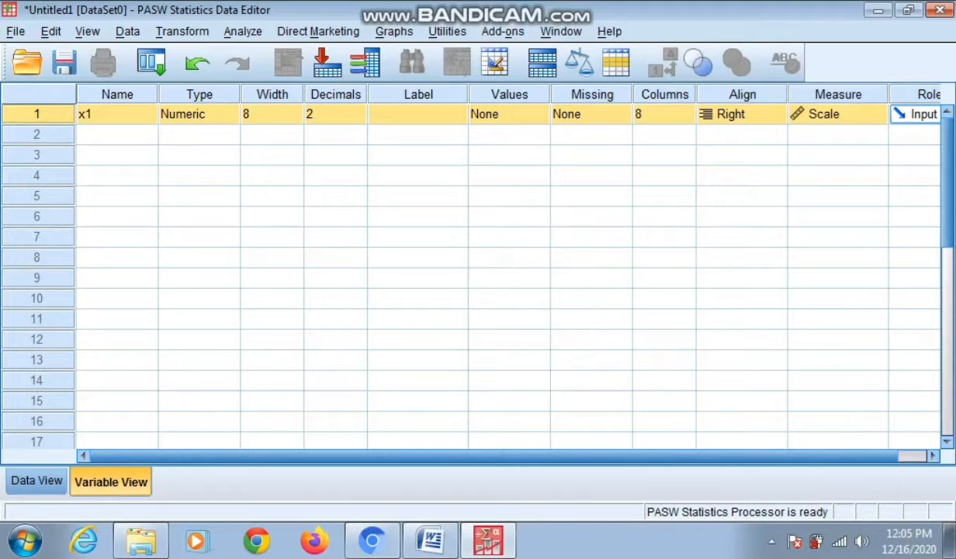
Give variable x1 the label SMK and set its decimals to 0.
{"action": "left_click", "coordinate": [418, 114]}
{"action": "type", "text": "SMK"}
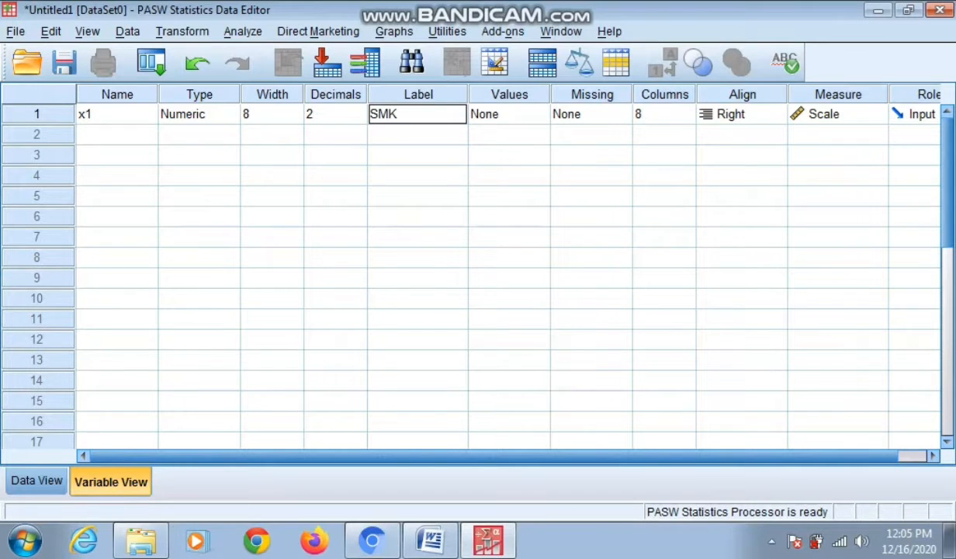
{"action": "left_click", "coordinate": [358, 118]}
{"action": "left_click", "coordinate": [358, 119]}
{"action": "left_click", "coordinate": [359, 119]}
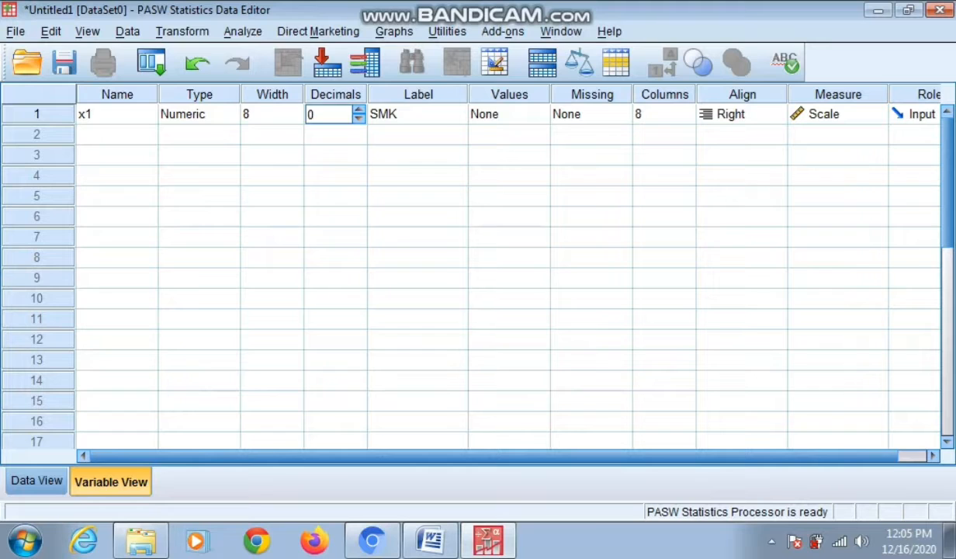
Open the value labels of x1 and add value 1 with the label "SMK TKJ".
{"action": "left_click", "coordinate": [540, 114]}
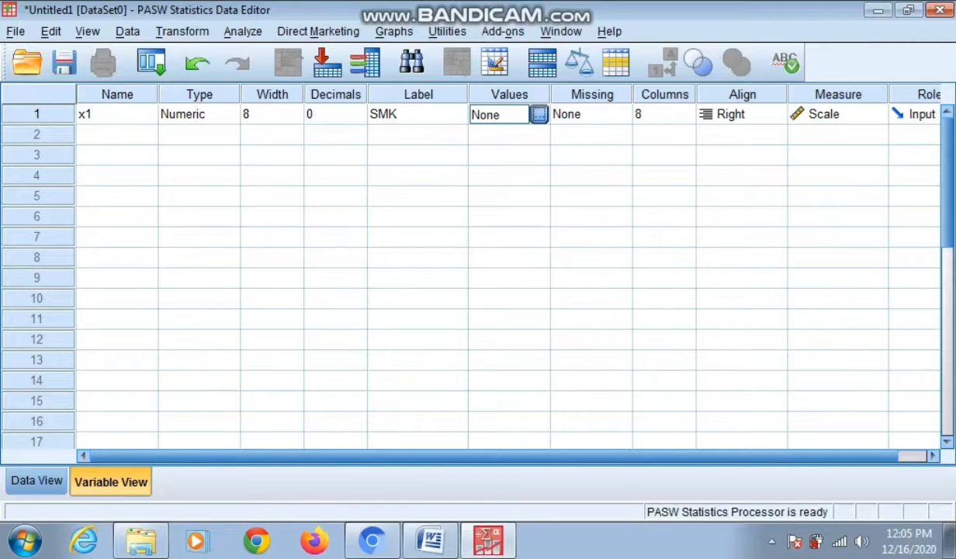
{"action": "left_click", "coordinate": [540, 114]}
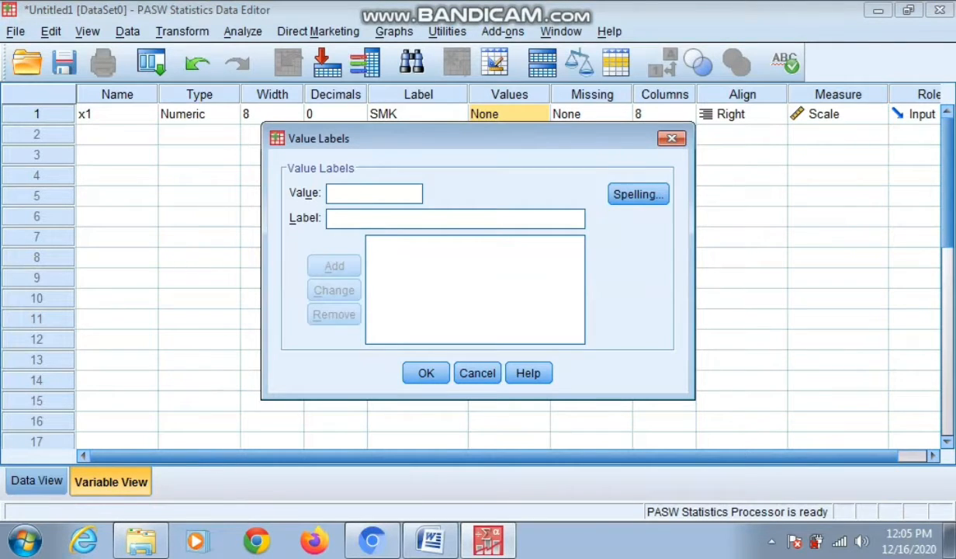
{"action": "type", "text": "1"}
{"action": "left_click", "coordinate": [334, 219]}
{"action": "type", "text": "SMK TKJ"}
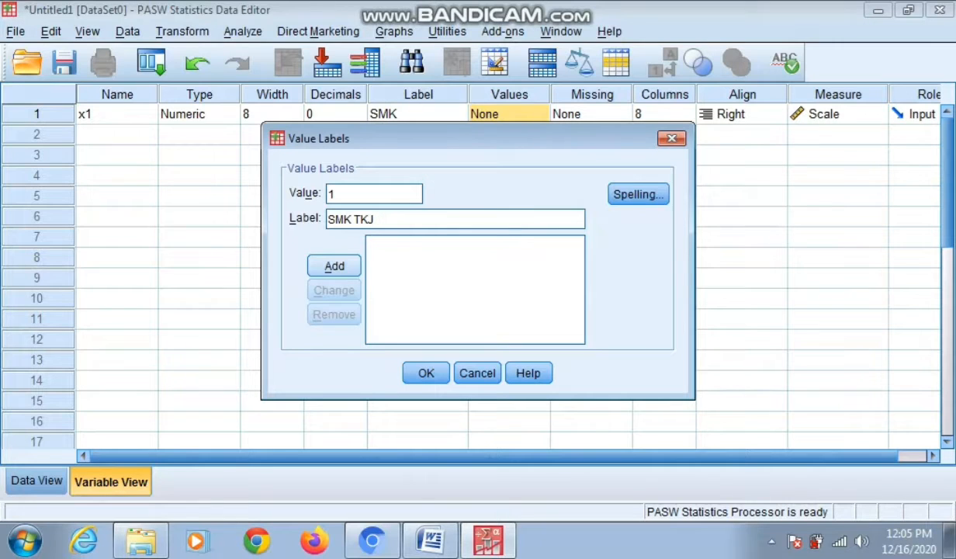
{"action": "key", "text": "Return"}
Add value 2 with the label "SMK musik" to the value labels of x1.
{"action": "type", "text": "2"}
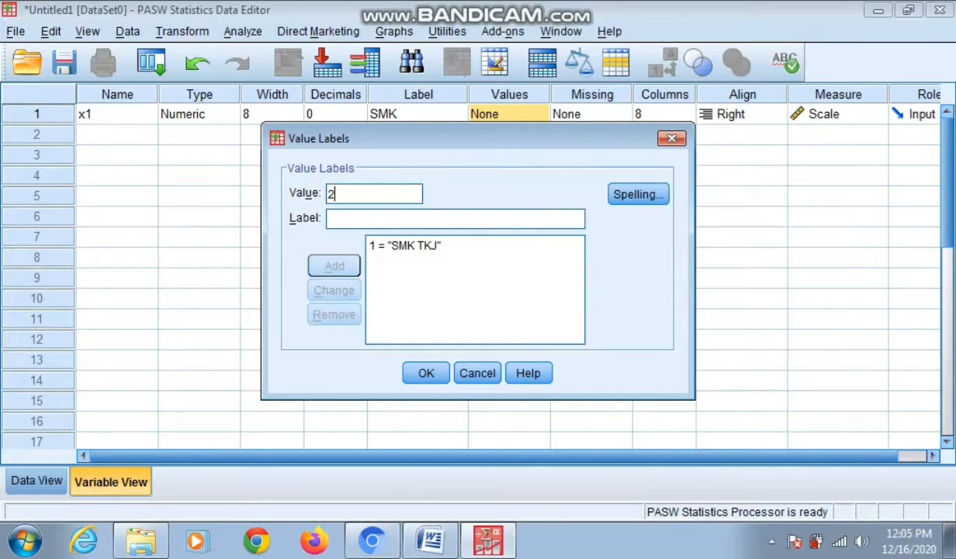
{"action": "key", "text": "Tab"}
{"action": "type", "text": "SM"}
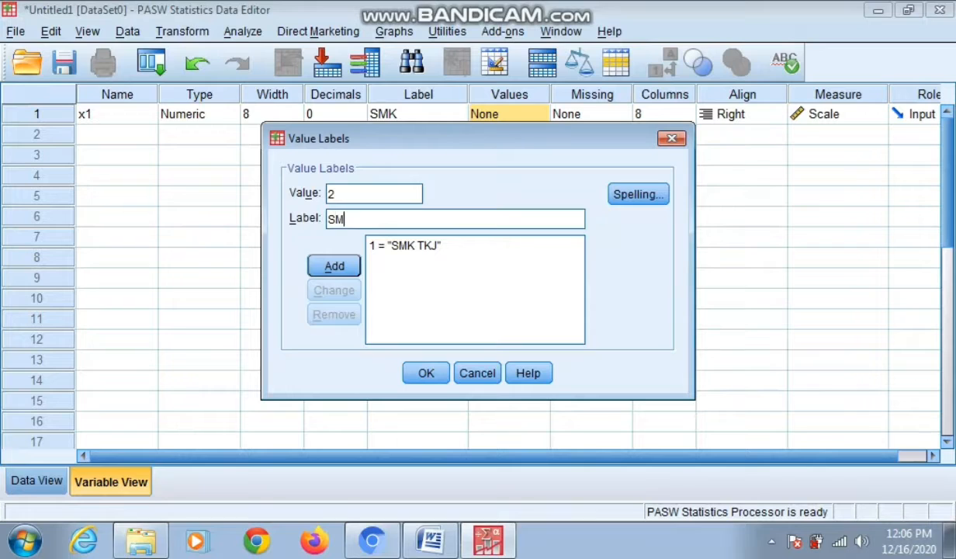
{"action": "type", "text": "K musik"}
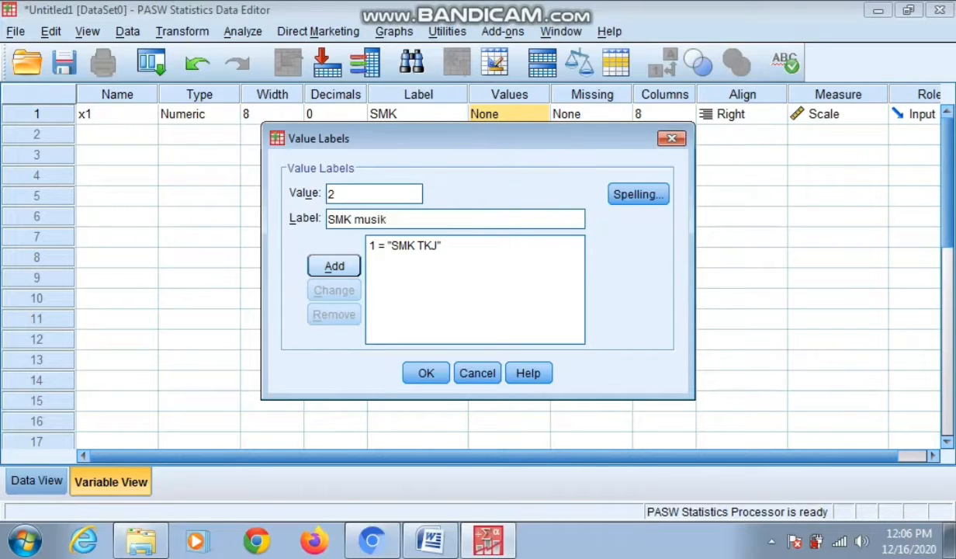
{"action": "key", "text": "Return"}
Add value 3 with the label "SMK akutansi" to the value labels of x1.
{"action": "type", "text": "3"}
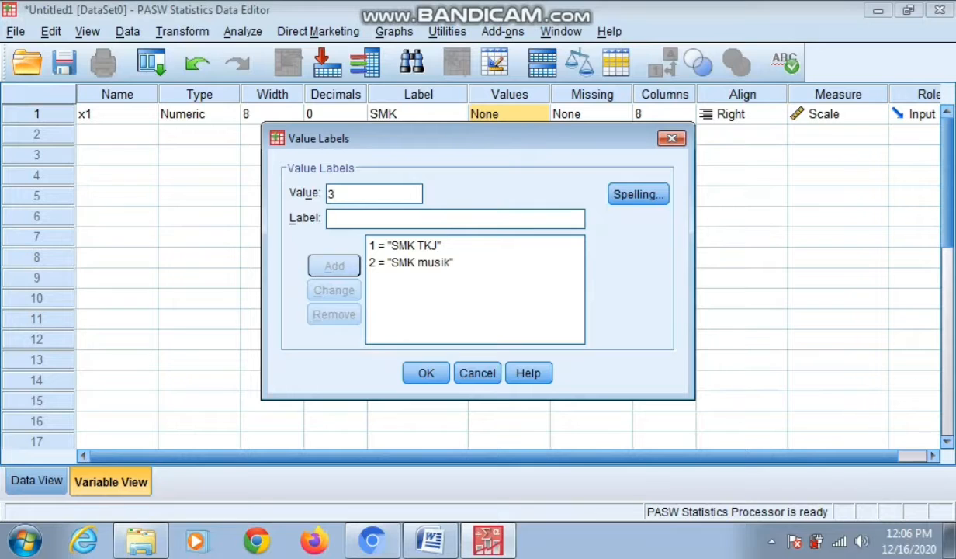
{"action": "key", "text": "Tab"}
{"action": "type", "text": "s"}
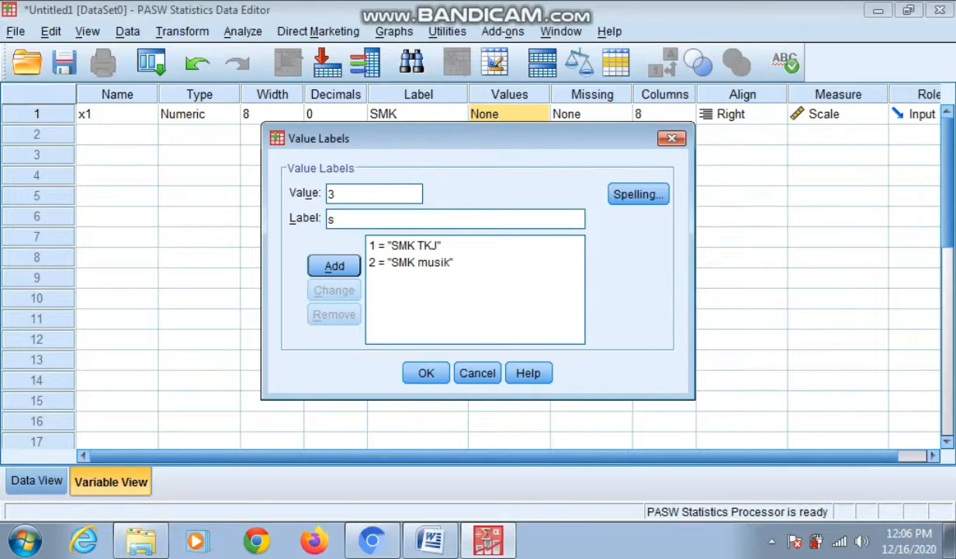
{"action": "key", "text": "BackSpace"}
{"action": "type", "text": "SMK akutansi"}
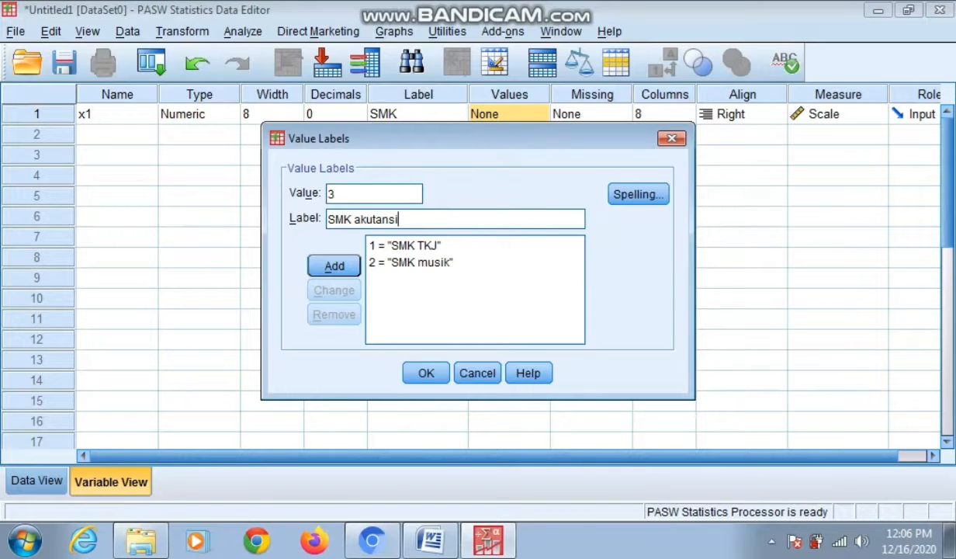
{"action": "key", "text": "Return"}
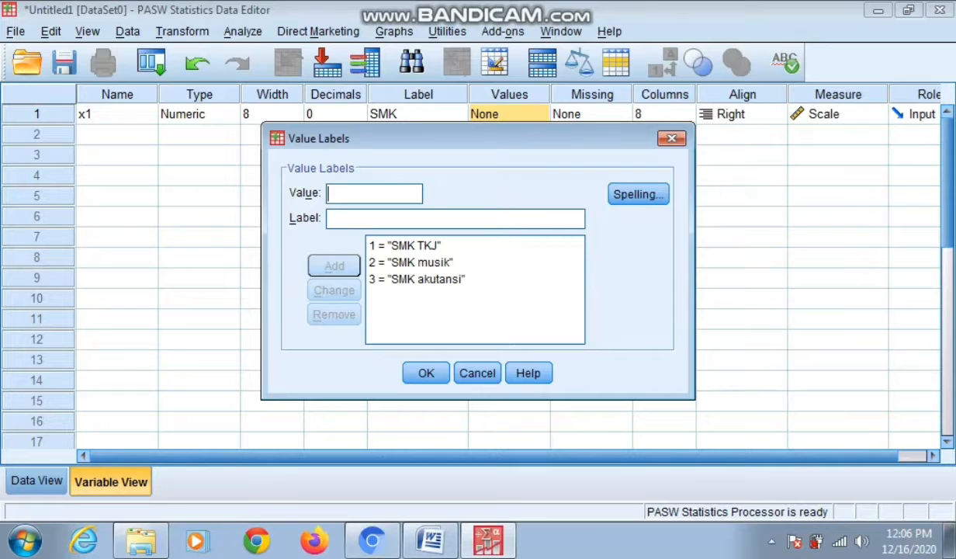
Add value 4 with the label "SMK tata boga" and accept the value labels of x1.
{"action": "type", "text": "4"}
{"action": "key", "text": "Tab"}
{"action": "type", "text": "SMK tat"}
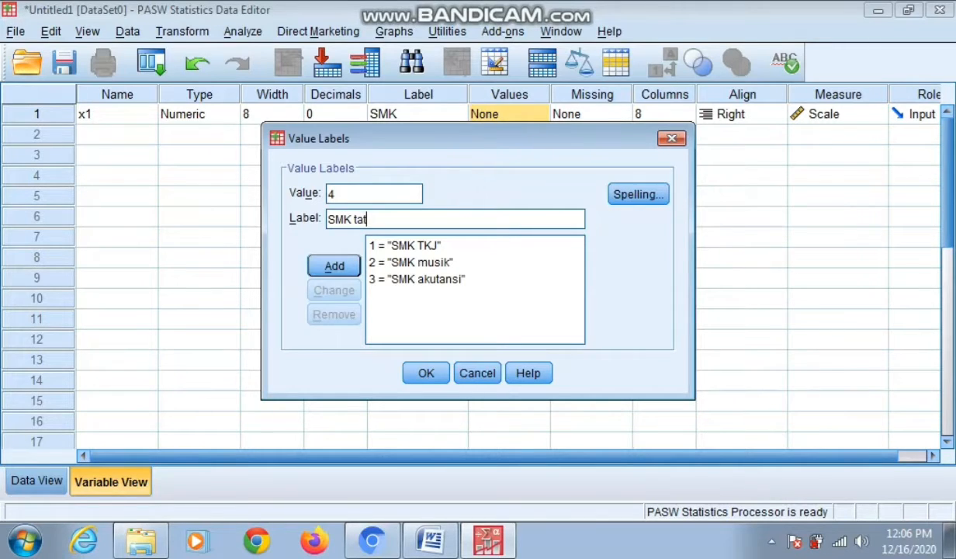
{"action": "type", "text": "a boga"}
{"action": "key", "text": "Return"}
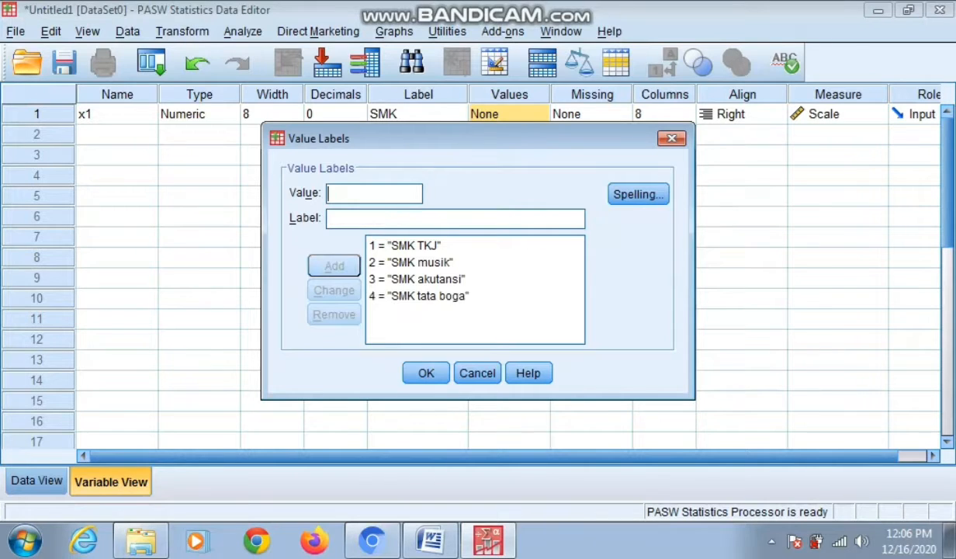
{"action": "key", "text": "Return"}
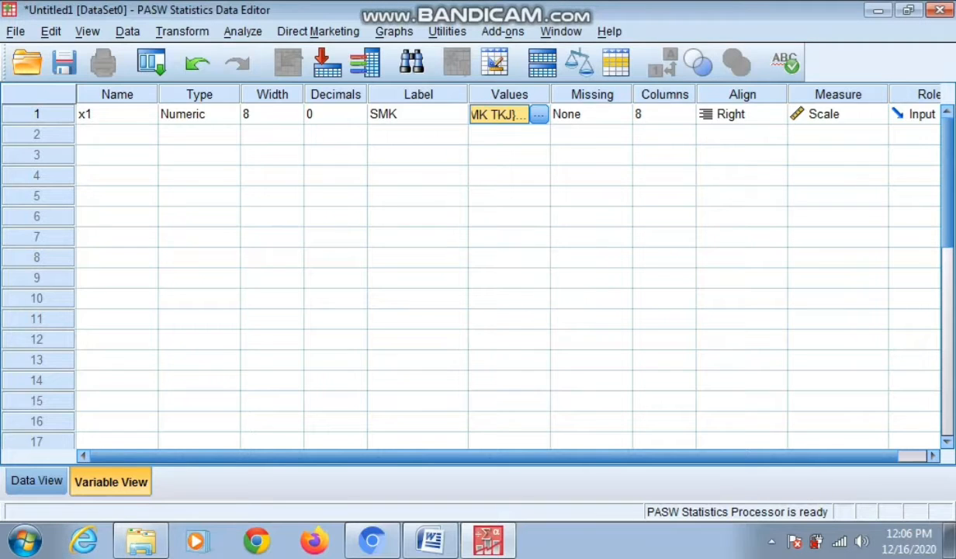
Define a second variable named x2 with the label nilai and 0 decimals.
{"action": "left_click", "coordinate": [116, 134]}
{"action": "type", "text": "x2"}
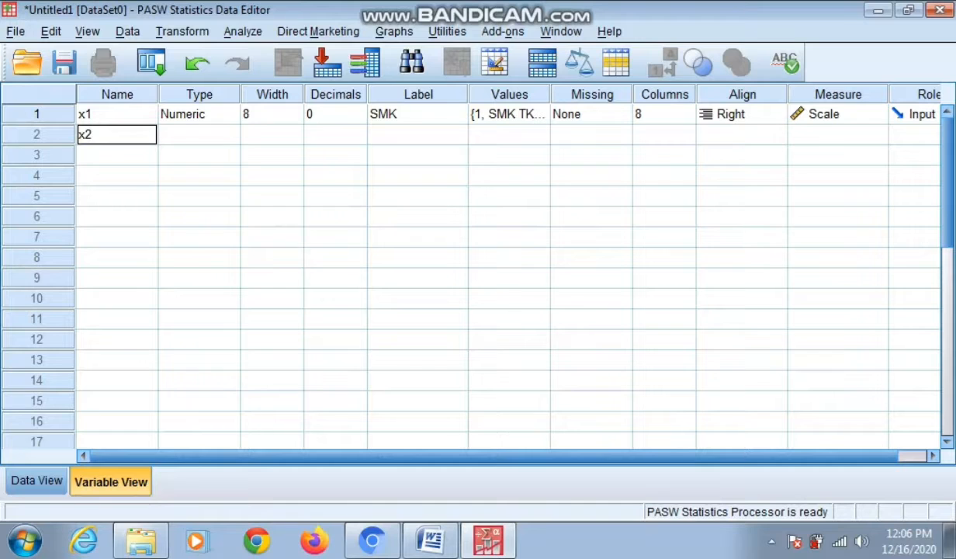
{"action": "key", "text": "Return"}
{"action": "left_click", "coordinate": [418, 134]}
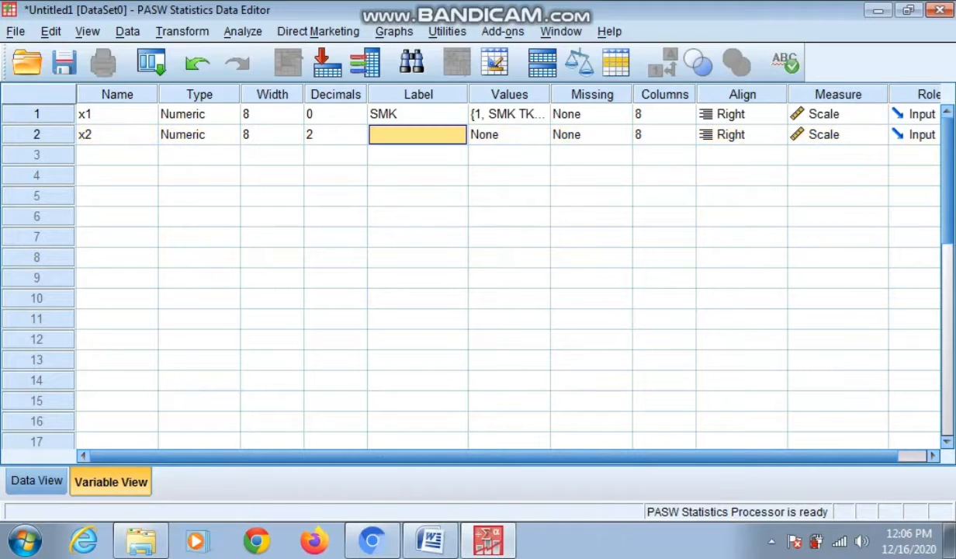
{"action": "type", "text": "nilai"}
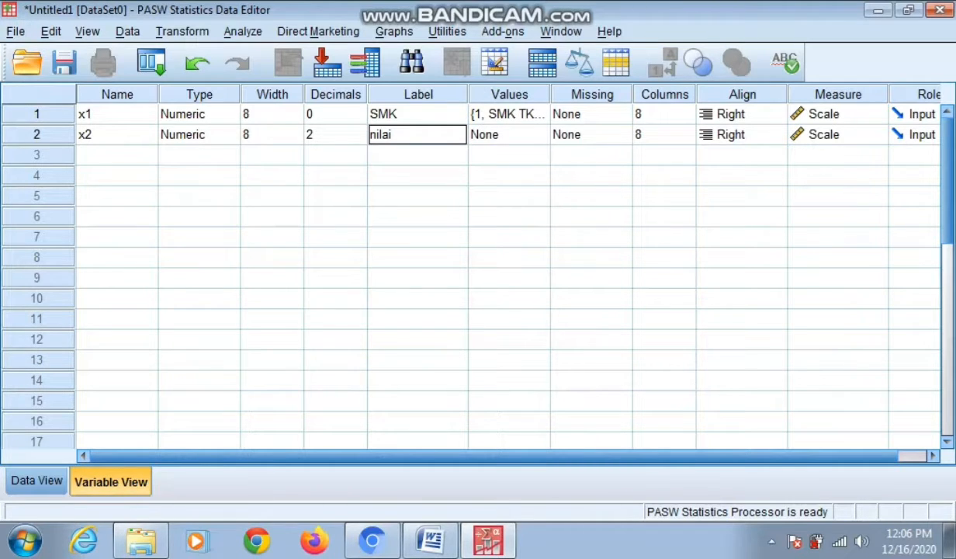
{"action": "left_click", "coordinate": [358, 137]}
{"action": "left_click", "coordinate": [358, 140]}
{"action": "left_click", "coordinate": [358, 140]}
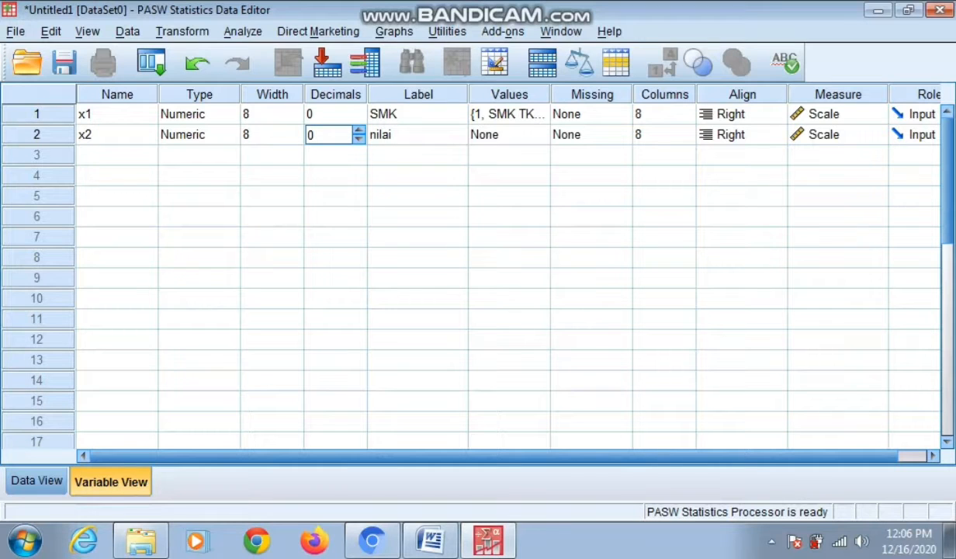
In the data sheet, enter the group code 1 for x1 in rows 1 to 10.
{"action": "left_click", "coordinate": [36, 481]}
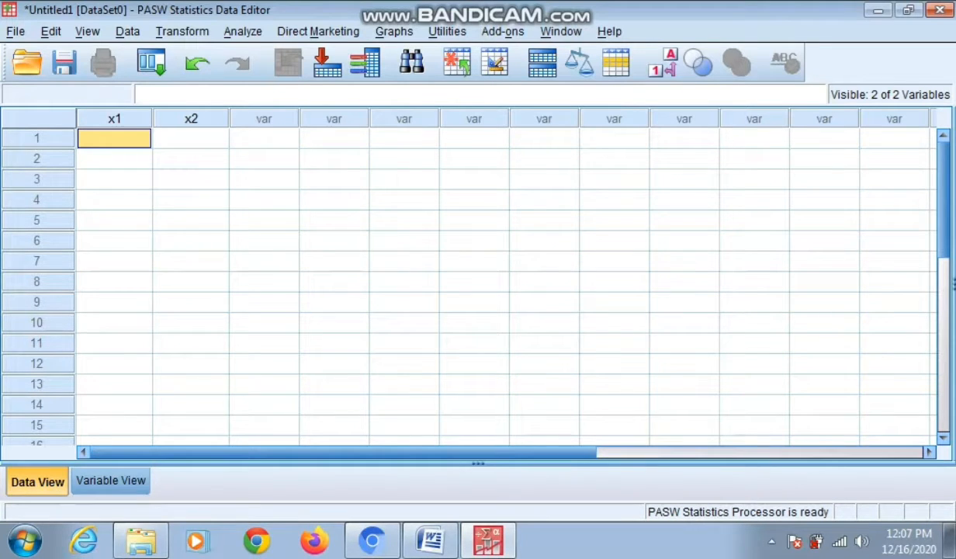
{"action": "type", "text": "1"}
{"action": "key", "text": "Return"}
{"action": "type", "text": "1"}
{"action": "key", "text": "Return"}
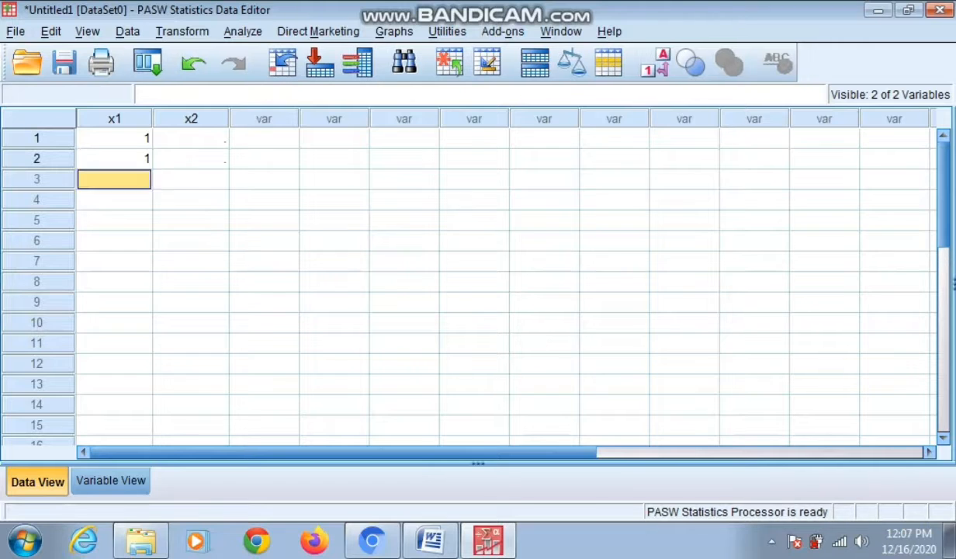
{"action": "type", "text": "1 1 1 1 1 1"}
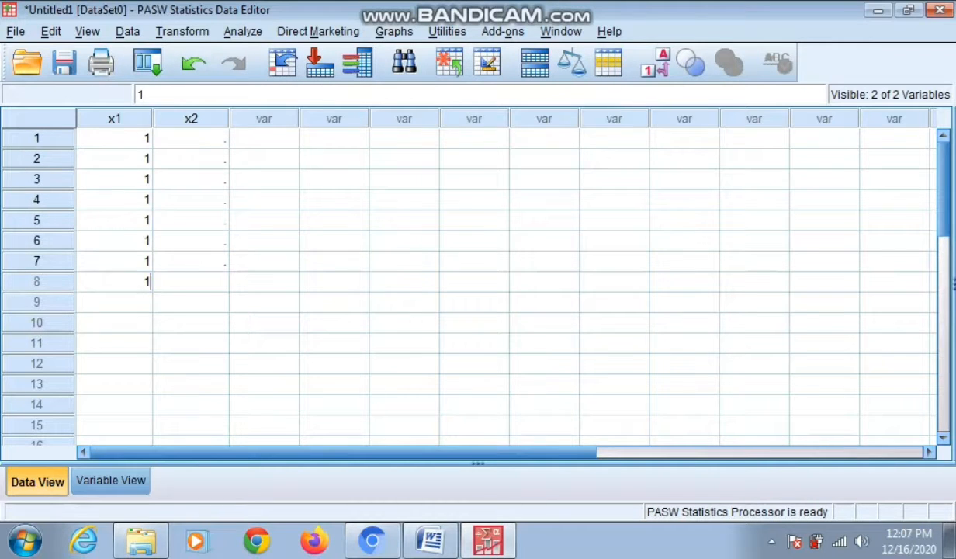
{"action": "key", "text": "Return"}
{"action": "type", "text": "1"}
{"action": "key", "text": "Return"}
{"action": "type", "text": "1"}
{"action": "key", "text": "Return"}
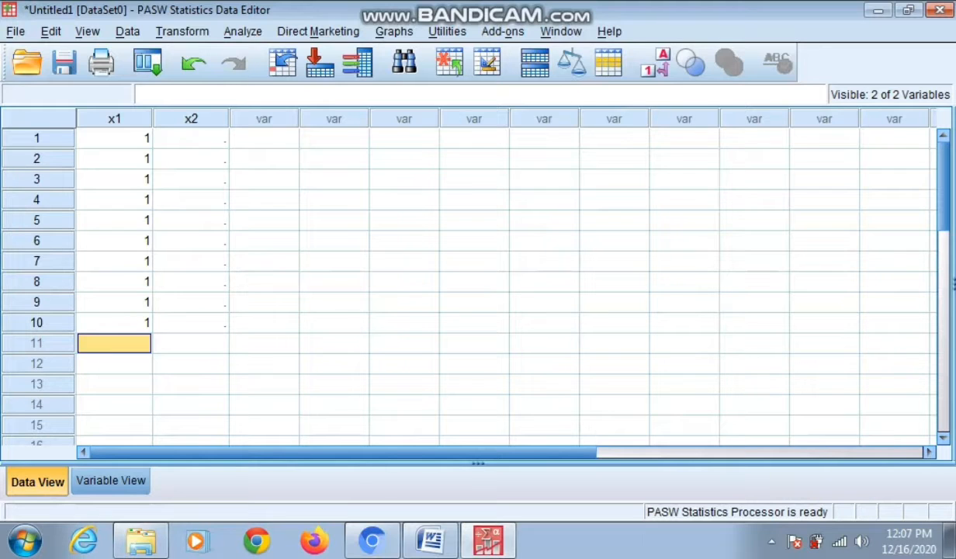
Enter the group code 2 for x1 in rows 11 to 20.
{"action": "type", "text": "2"}
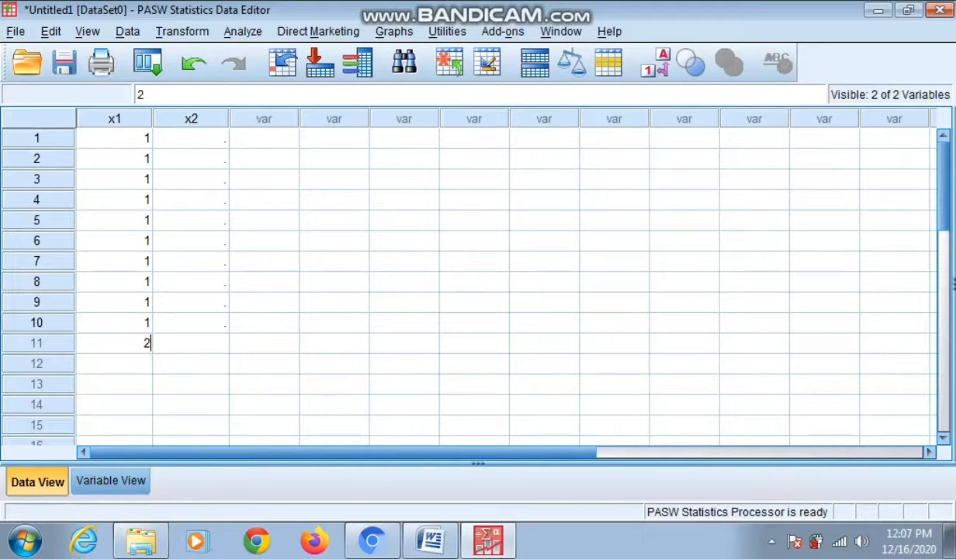
{"action": "type", "text": " 2 2 2 2 2 2"}
{"action": "key", "text": "Return"}
{"action": "type", "text": "2"}
{"action": "key", "text": "Return"}
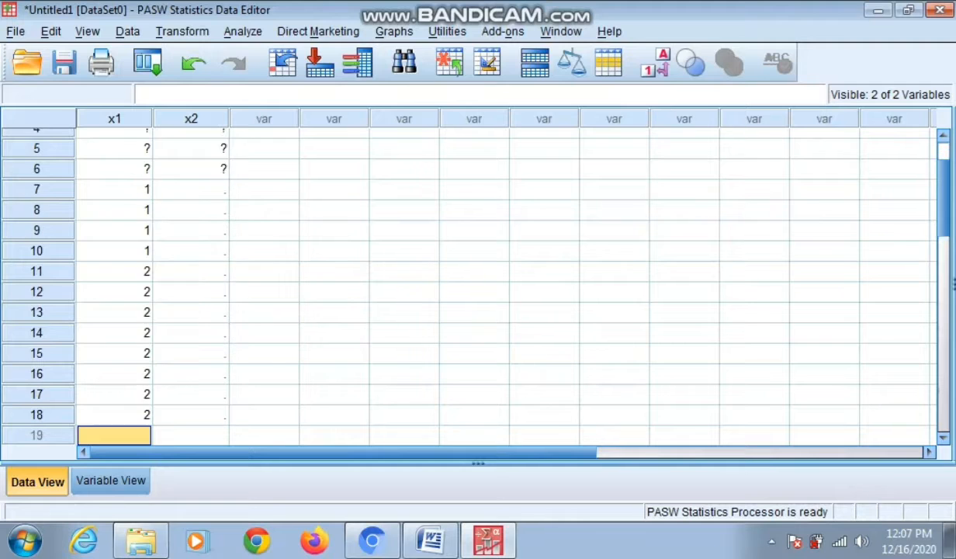
{"action": "type", "text": "2"}
{"action": "key", "text": "Return"}
{"action": "type", "text": "2"}
{"action": "key", "text": "Return"}
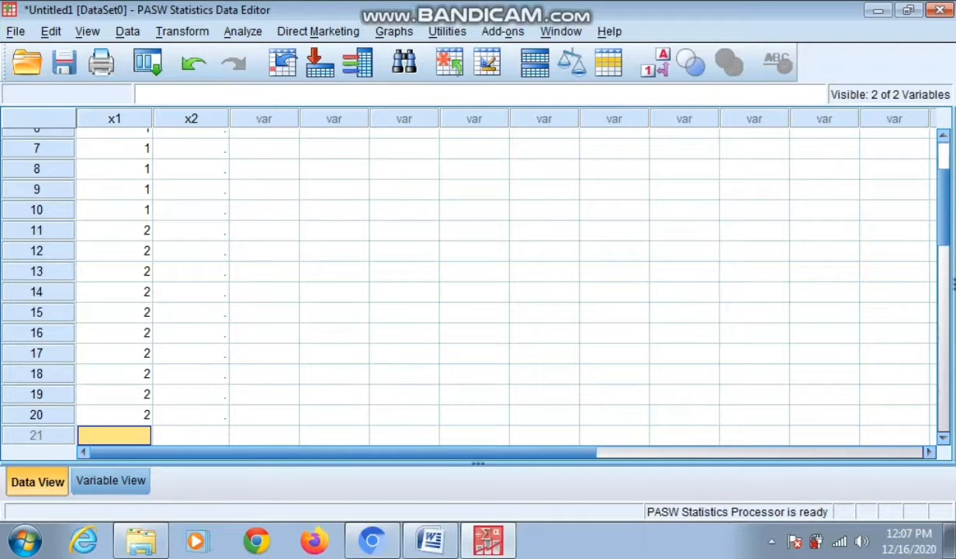
Enter group code 3 for x1 in rows 21 to 30 and code 4 in rows 31 to 40, leaving row 41 empty.
{"action": "type", "text": "3"}
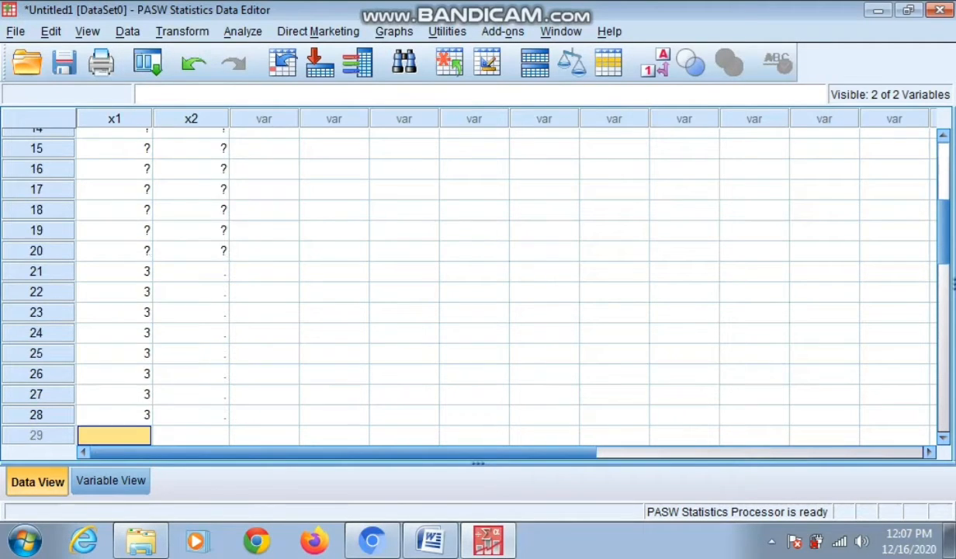
{"action": "type", "text": " 3 3 3 3 3 3 3 3 3 4 4 4 4 4 4 "}
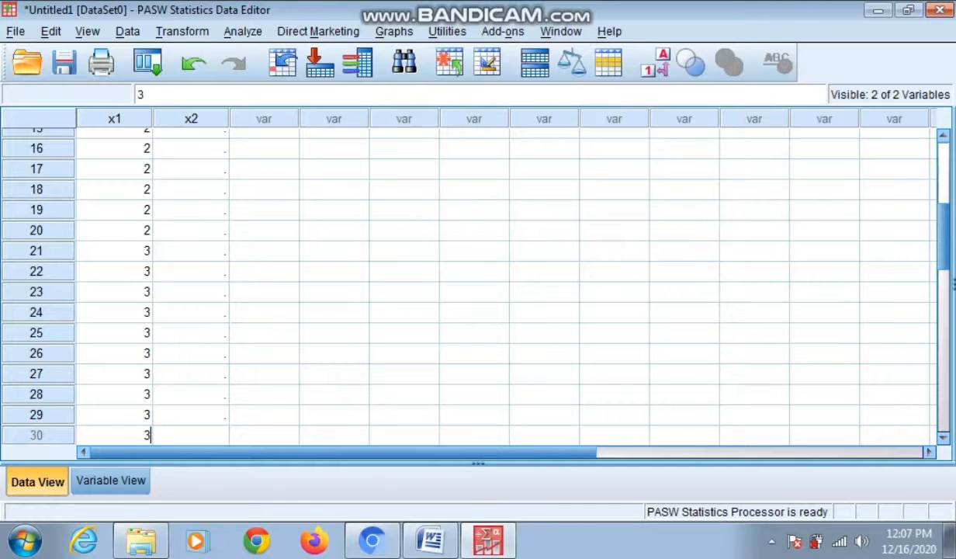
{"action": "type", "text": "4 4 4 4 4"}
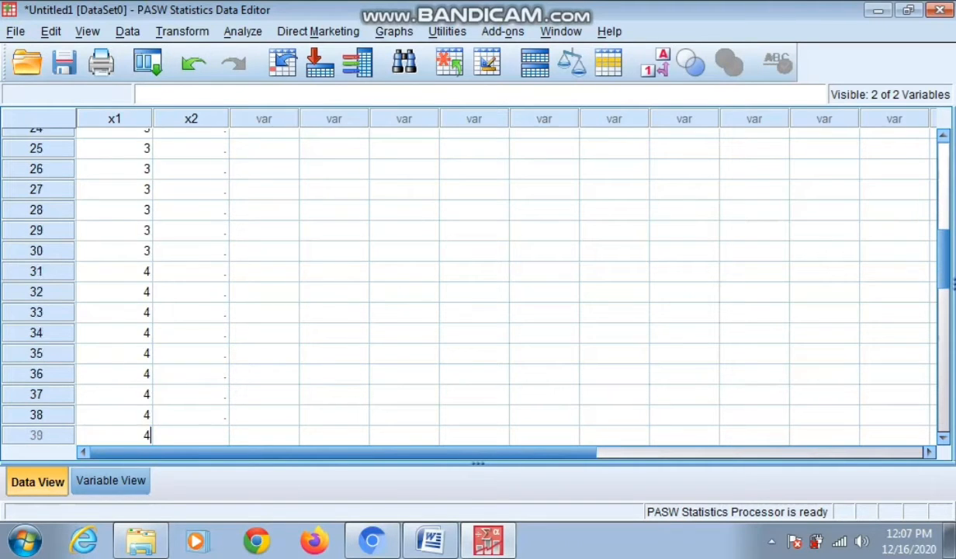
{"action": "key", "text": "BackSpace"}
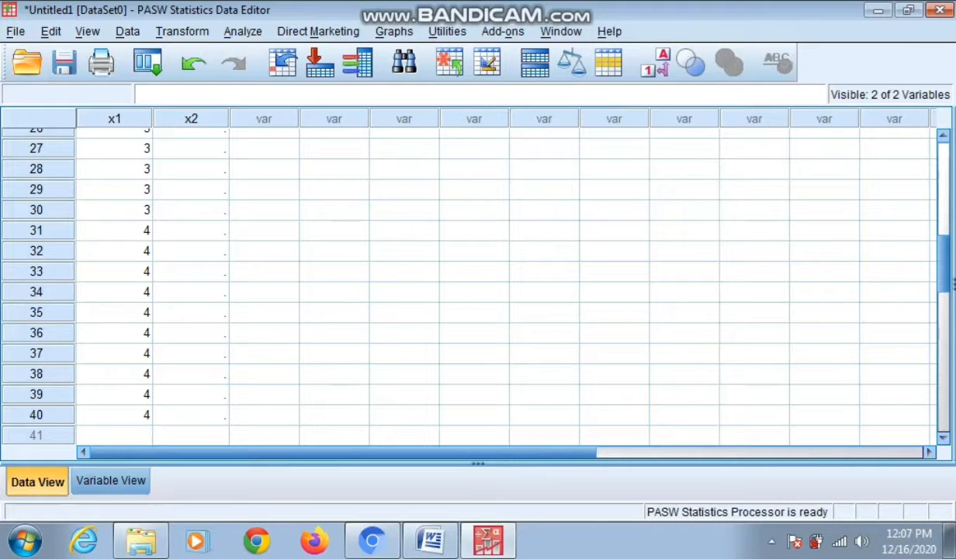
Enter the x2 scores 88, 71, 86, 90 and 66 in rows 1 to 5.
{"action": "left_click_drag", "start_coordinate": [944, 264], "coordinate": [944, 170]}
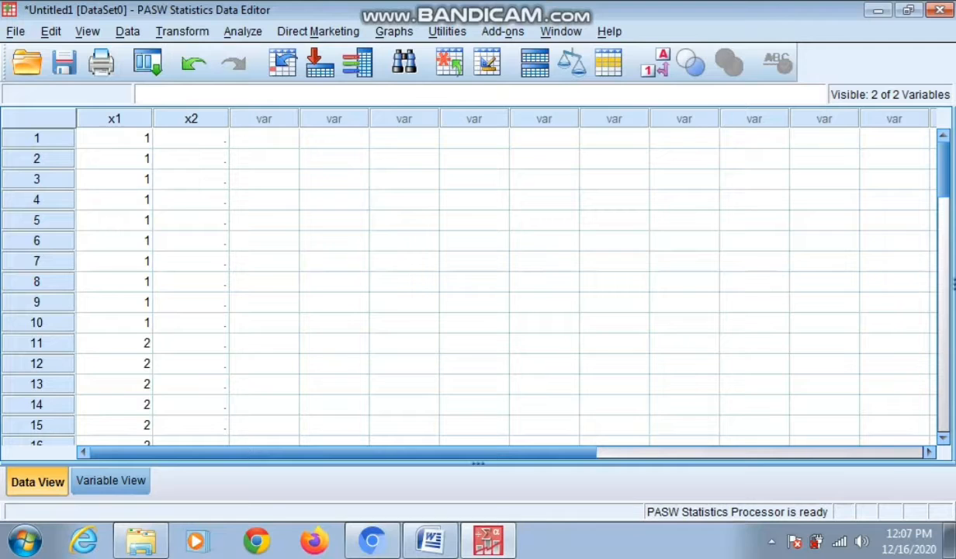
{"action": "left_click", "coordinate": [191, 138]}
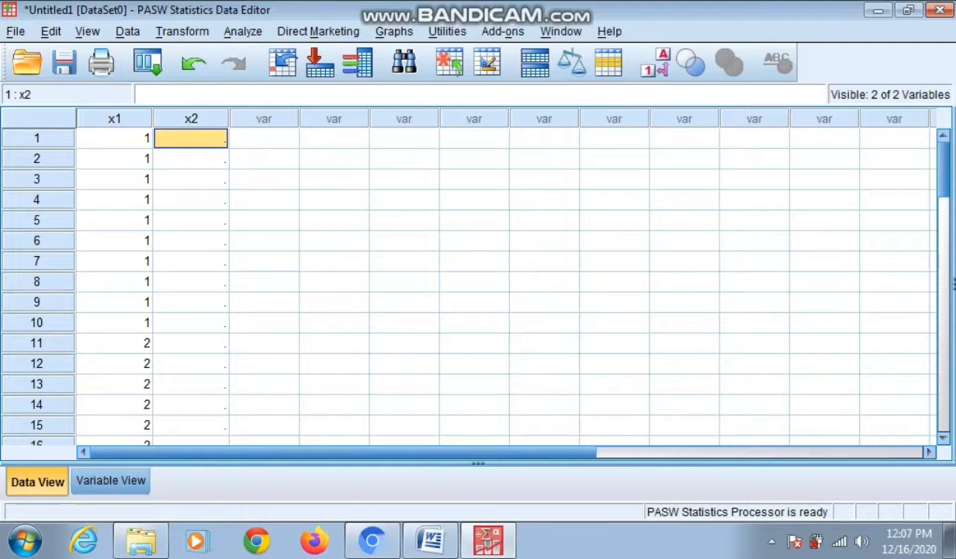
{"action": "type", "text": "88"}
{"action": "key", "text": "Return"}
{"action": "type", "text": "7"}
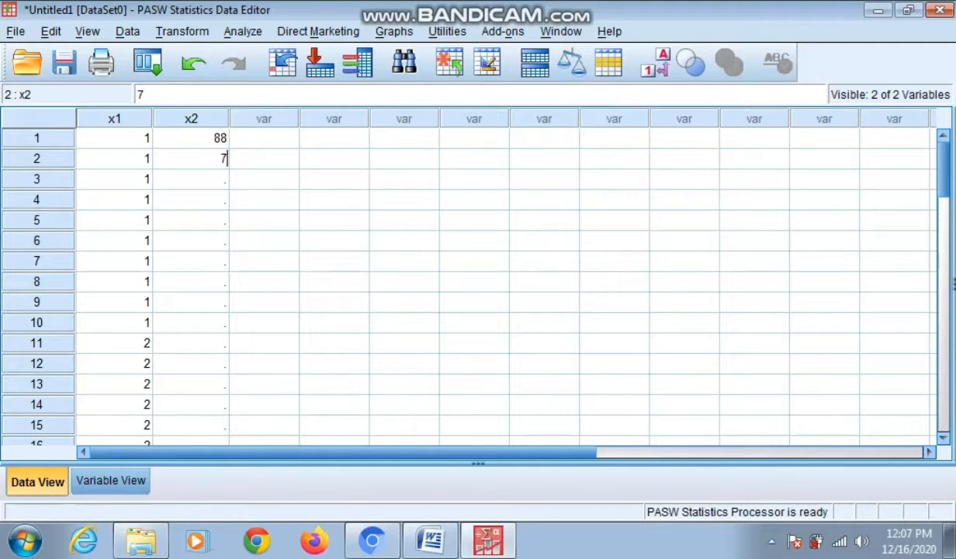
{"action": "type", "text": "1"}
{"action": "key", "text": "Return"}
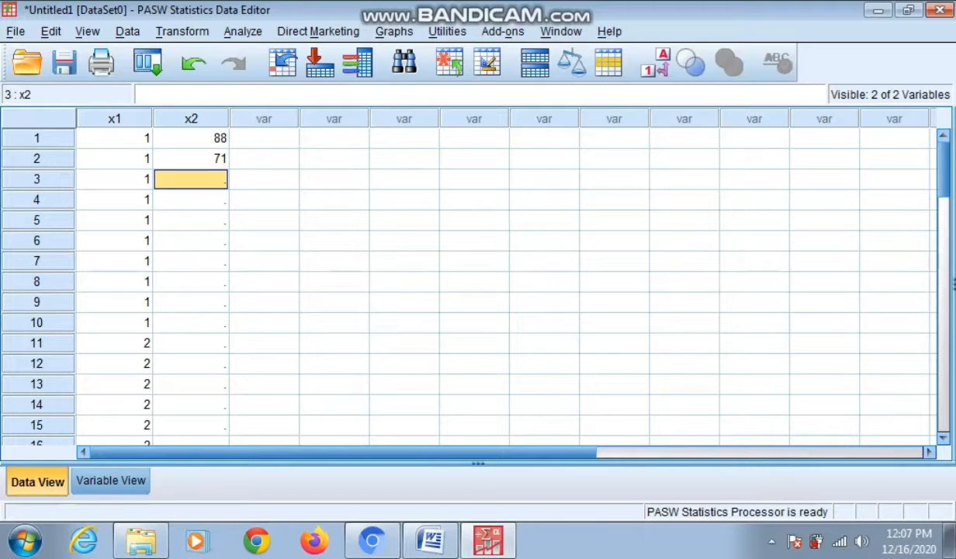
{"action": "type", "text": "86"}
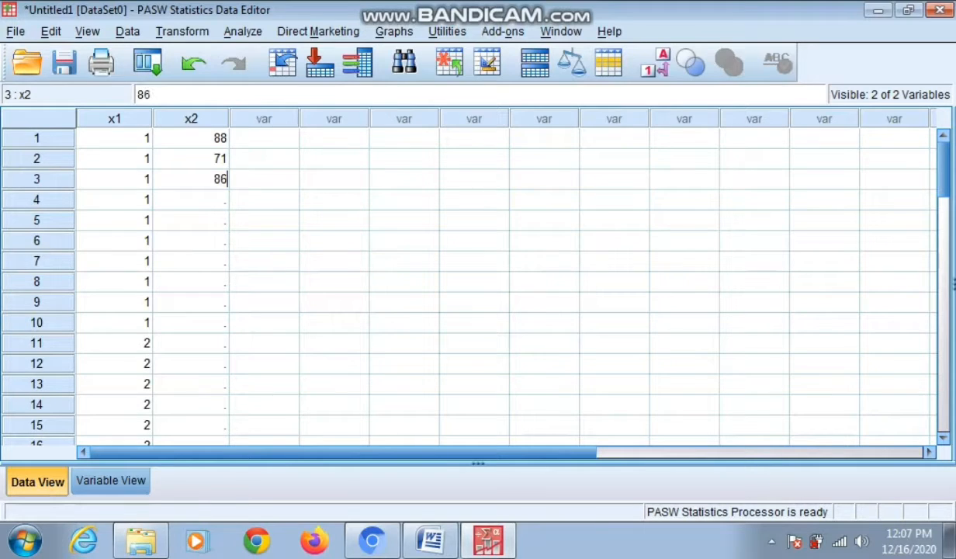
{"action": "key", "text": "Return"}
{"action": "type", "text": "90"}
{"action": "key", "text": "Return"}
{"action": "type", "text": "66"}
{"action": "key", "text": "Return"}
Enter the x2 scores 53, 49, 88, 87 and 59 in rows 6 to 10, completing group 1.
{"action": "type", "text": "53"}
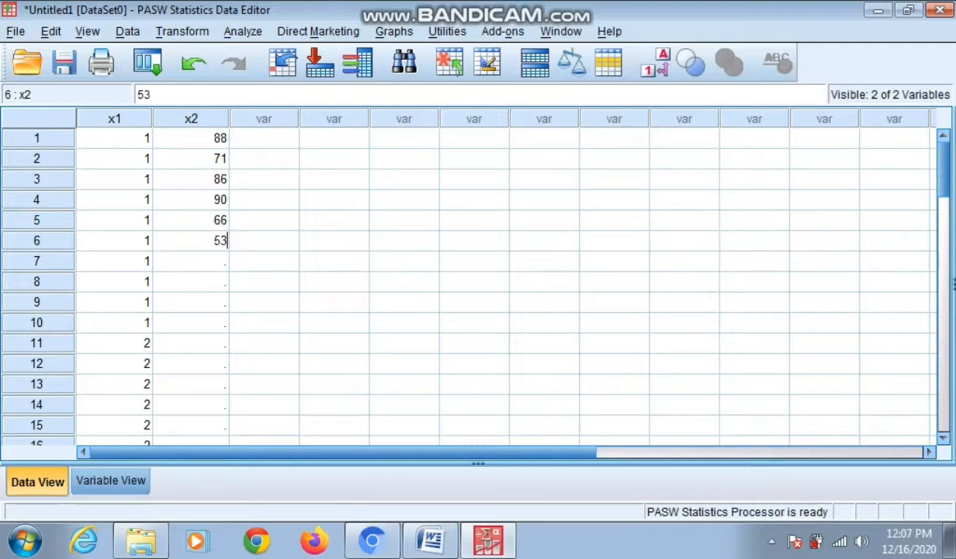
{"action": "key", "text": "Return"}
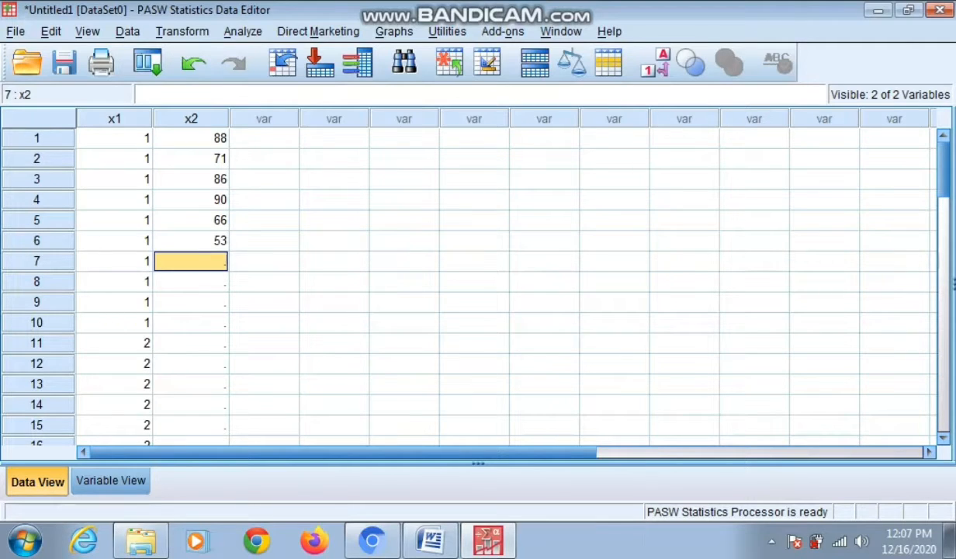
{"action": "type", "text": "49"}
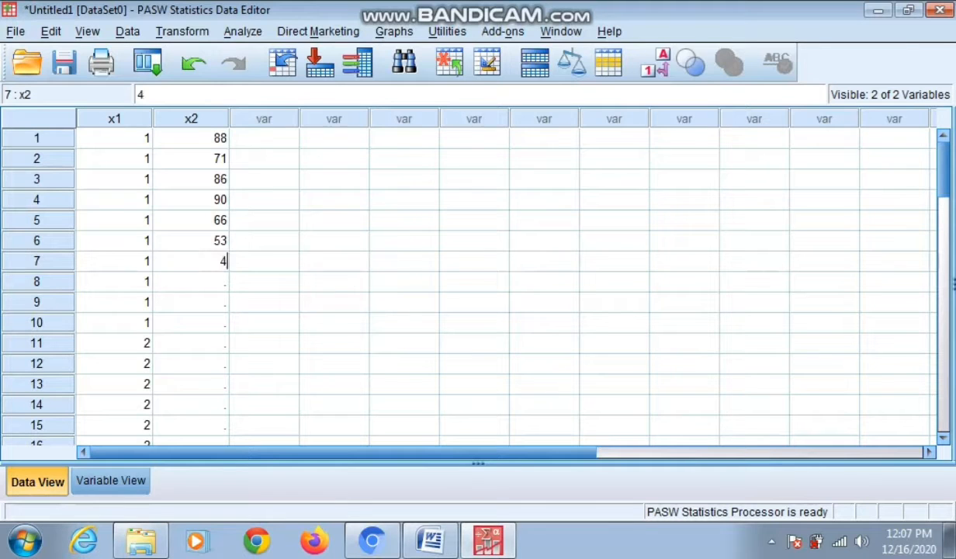
{"action": "key", "text": "Return"}
{"action": "type", "text": "88"}
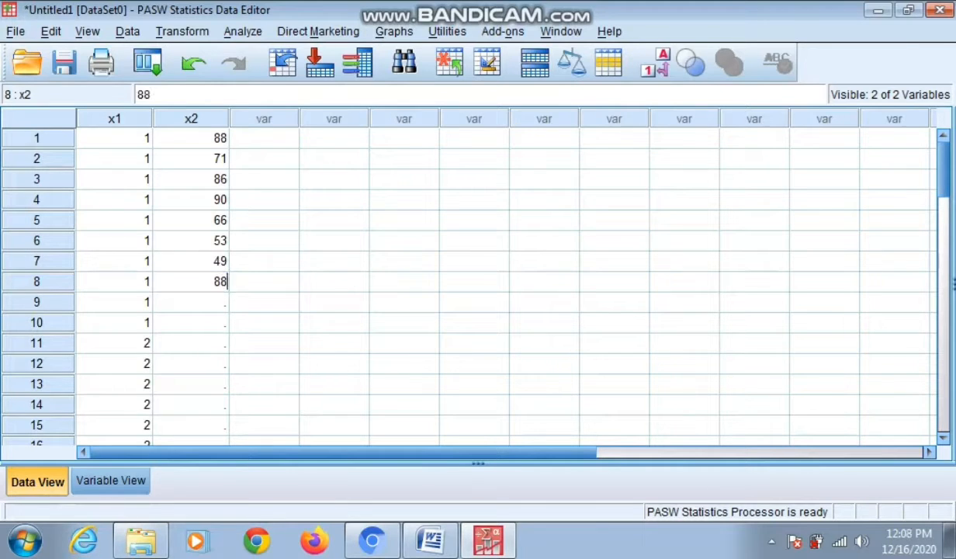
{"action": "key", "text": "Return"}
{"action": "type", "text": "87"}
{"action": "key", "text": "Return"}
{"action": "type", "text": "59"}
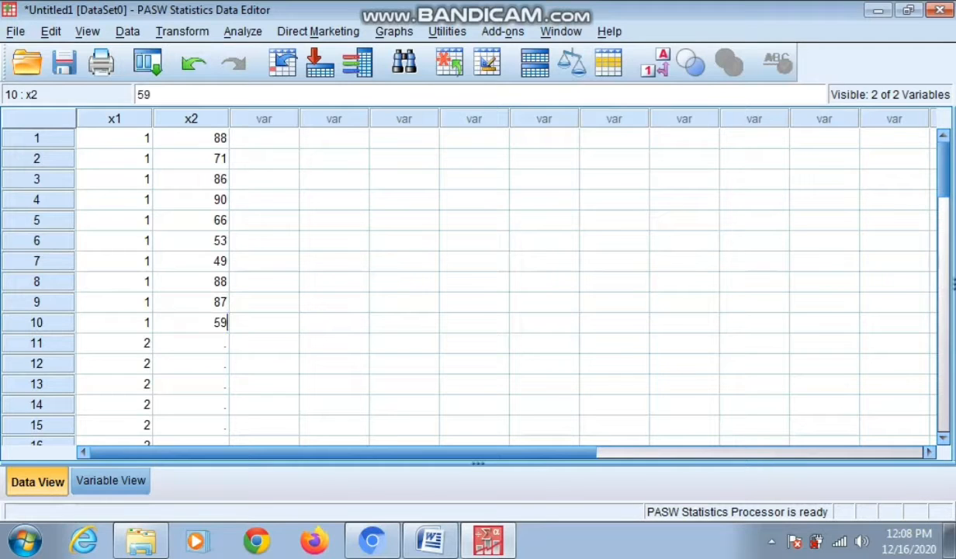
{"action": "key", "text": "Return"}
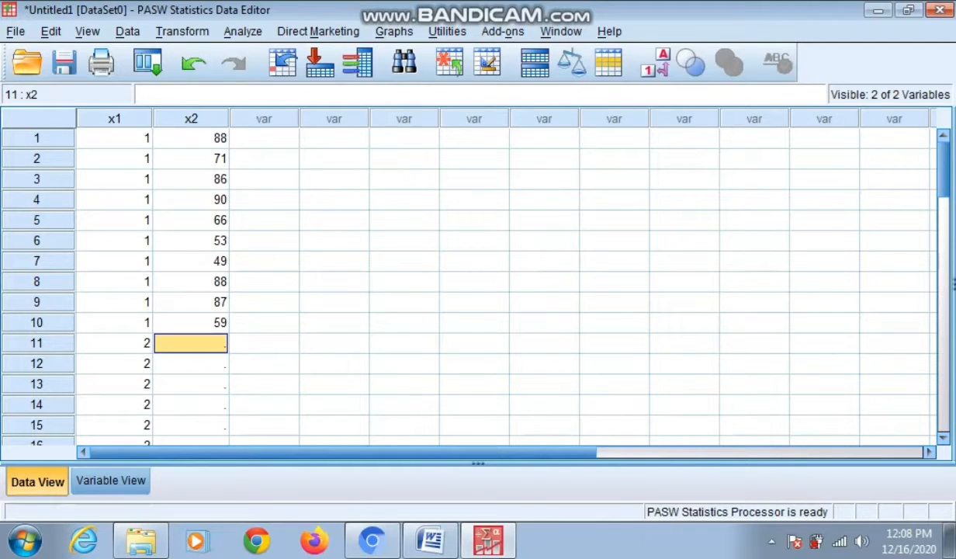
Enter the x2 scores 67, 75, 55, 77 and 81 in rows 11 to 15 for group 2.
{"action": "type", "text": "67"}
{"action": "key", "text": "Return"}
{"action": "type", "text": "75"}
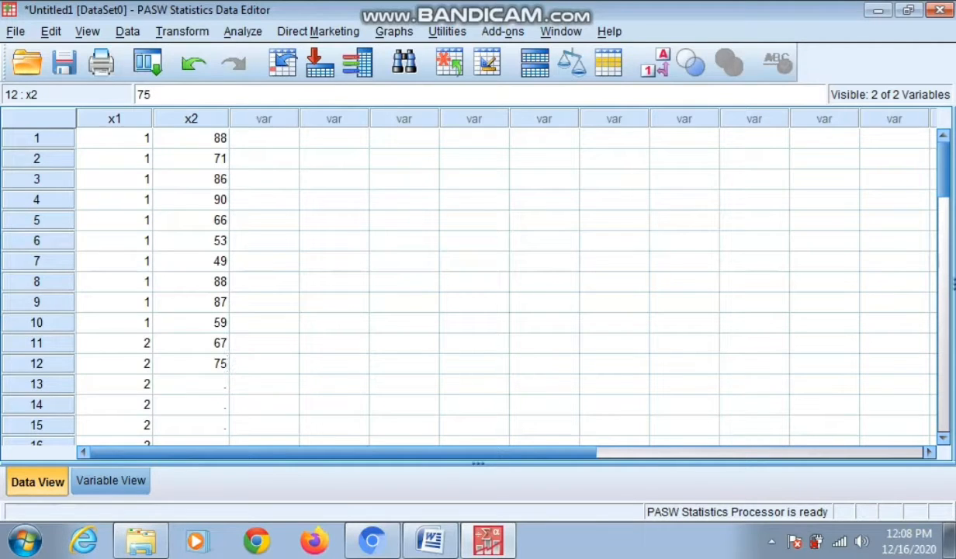
{"action": "key", "text": "Return"}
{"action": "type", "text": "55"}
{"action": "key", "text": "Return"}
{"action": "type", "text": "77"}
{"action": "key", "text": "Return"}
{"action": "type", "text": "81"}
{"action": "key", "text": "Return"}
Enter the x2 scores 45, 51, 56, 47 and 44 in rows 16 to 20, completing group 2.
{"action": "type", "text": "45"}
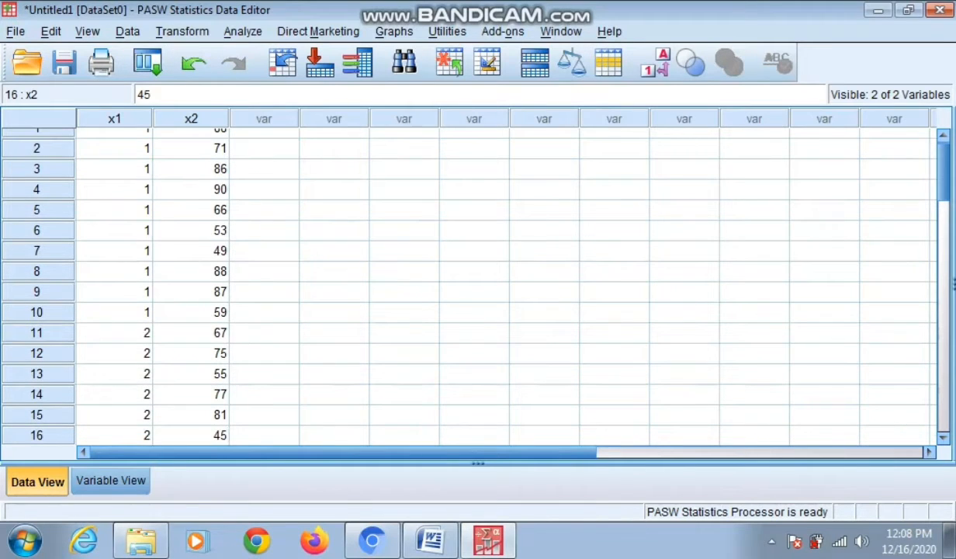
{"action": "key", "text": "Return"}
{"action": "type", "text": "51"}
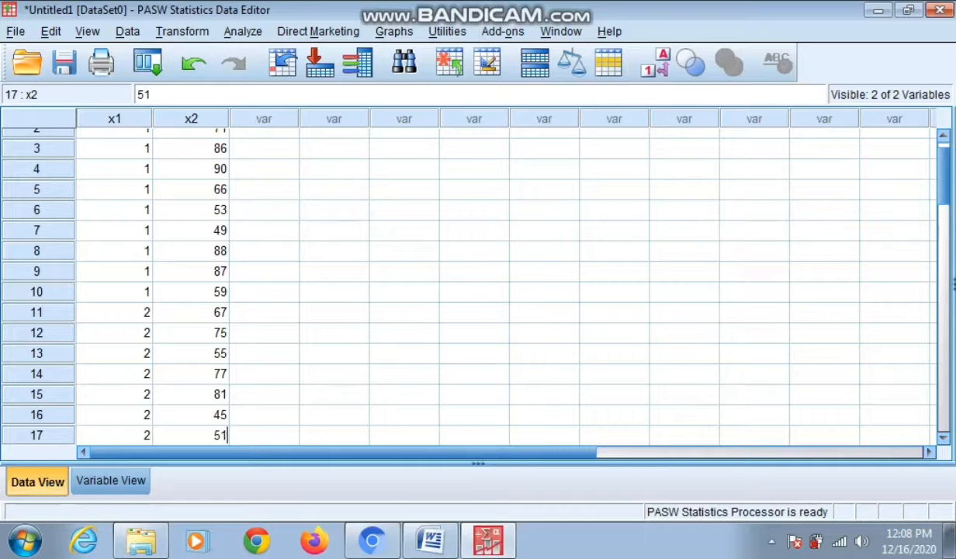
{"action": "key", "text": "Return"}
{"action": "type", "text": "56"}
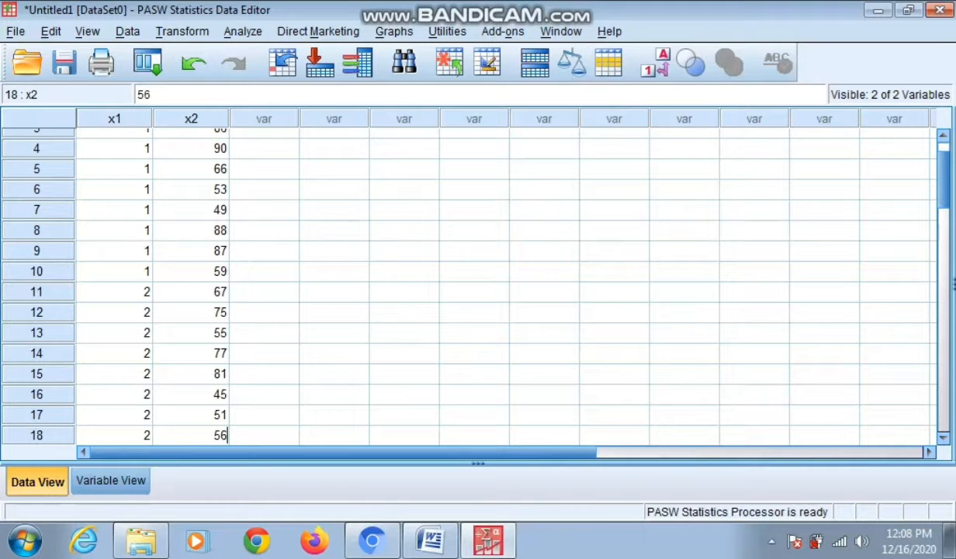
{"action": "key", "text": "Return"}
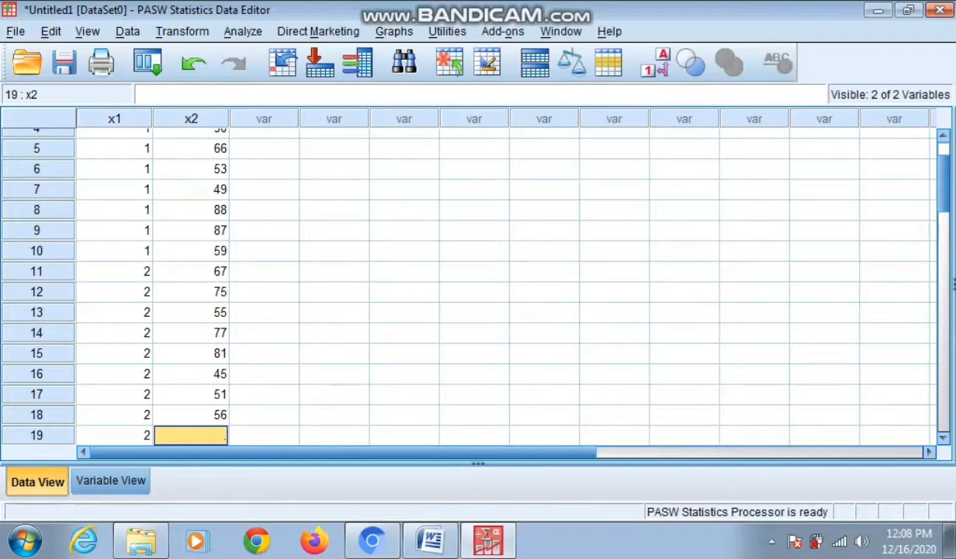
{"action": "type", "text": "47"}
{"action": "key", "text": "Return"}
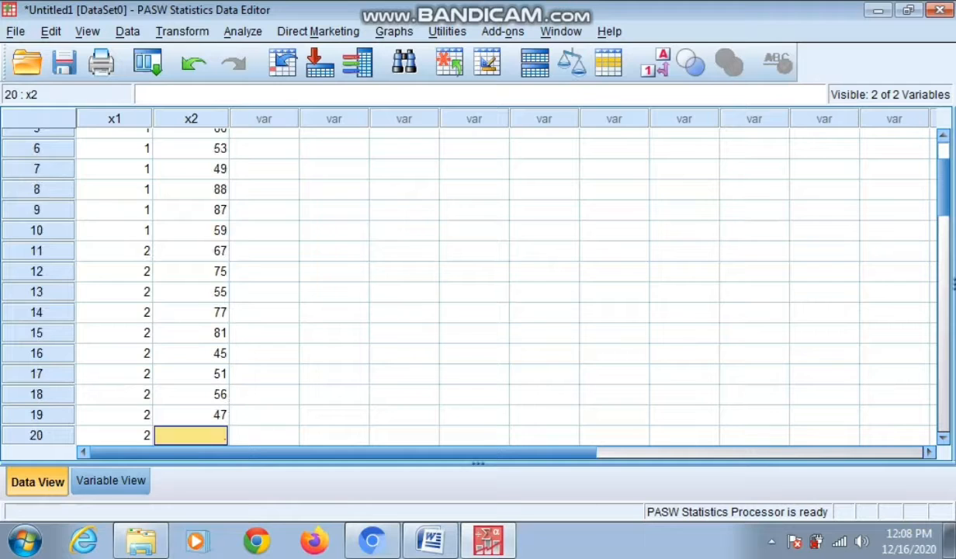
{"action": "type", "text": "44"}
{"action": "key", "text": "Return"}
Enter the x2 scores 76, 67, 74, 44 and 48 in rows 21 to 25 for group 3.
{"action": "type", "text": "7"}
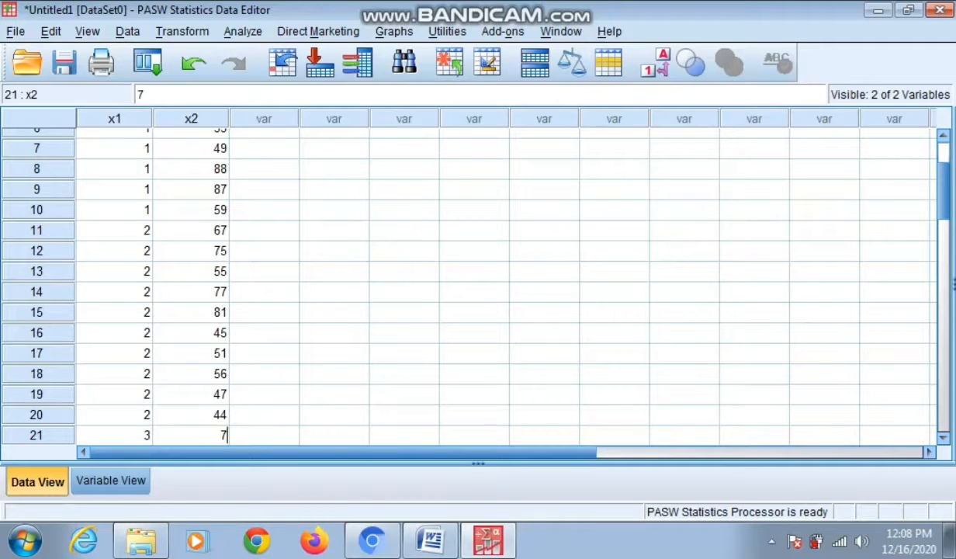
{"action": "type", "text": "6"}
{"action": "key", "text": "Return"}
{"action": "type", "text": "67"}
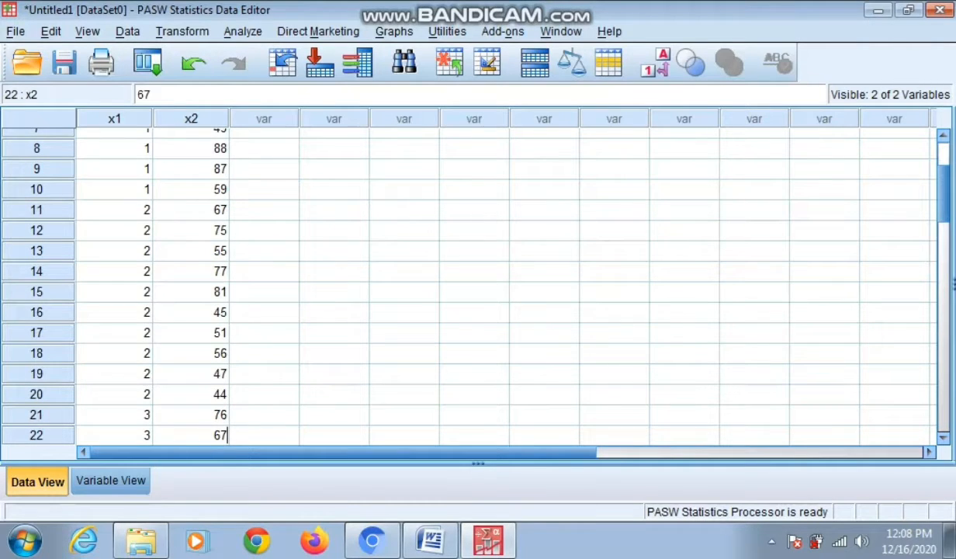
{"action": "key", "text": "Return"}
{"action": "type", "text": "74"}
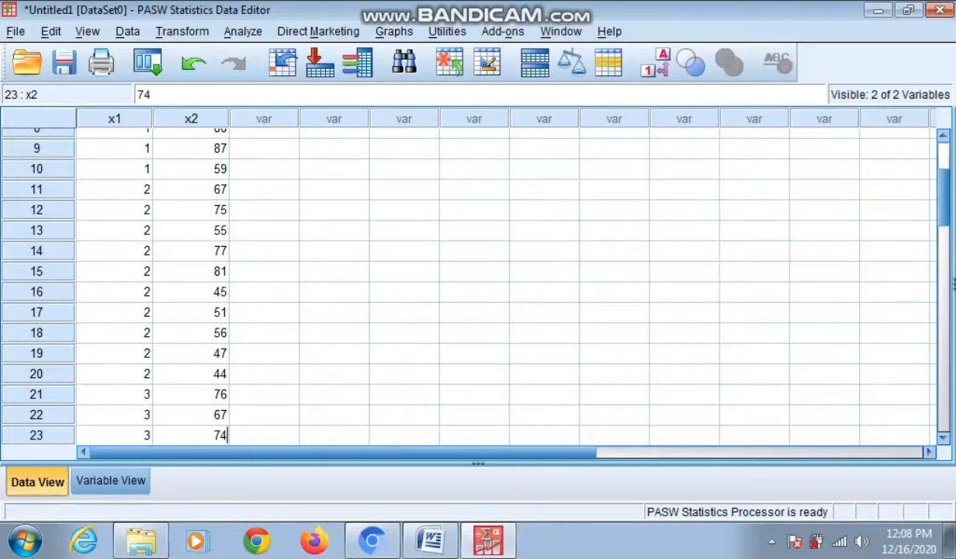
{"action": "key", "text": "Return"}
{"action": "type", "text": "44"}
{"action": "key", "text": "Return"}
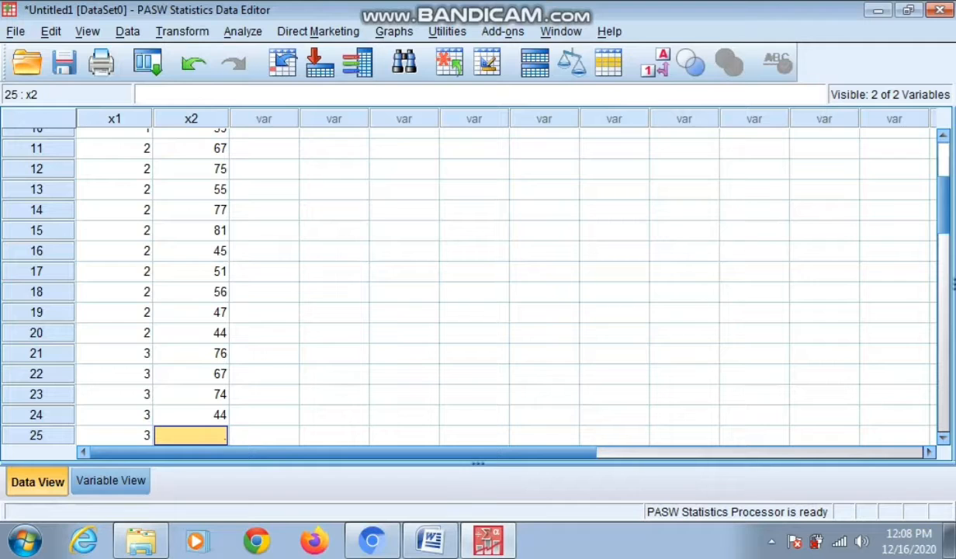
{"action": "type", "text": "48"}
{"action": "key", "text": "Return"}
Enter the x2 scores 81, 78, 66, 55 and 57 in rows 26 to 30, completing group 3.
{"action": "type", "text": "81"}
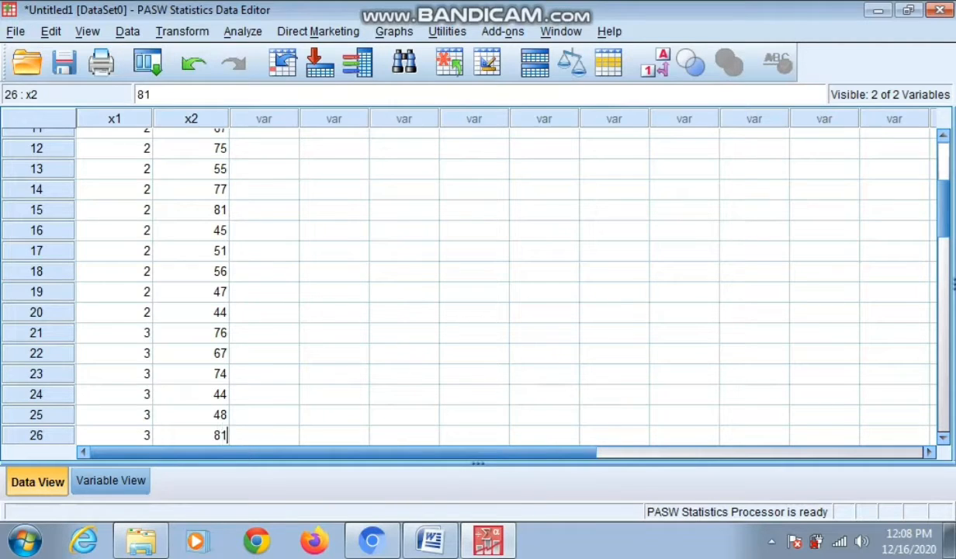
{"action": "key", "text": "Return"}
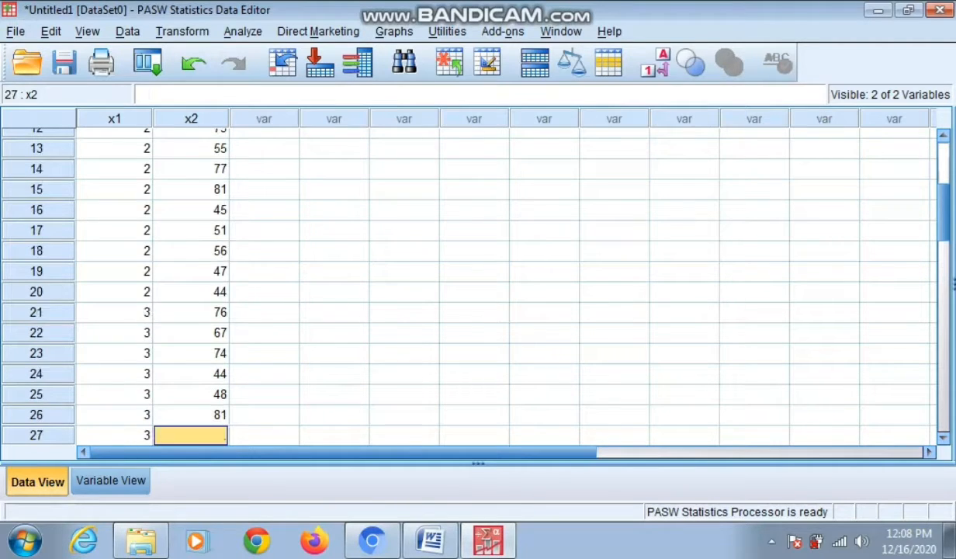
{"action": "type", "text": "78"}
{"action": "key", "text": "Return"}
{"action": "type", "text": "66"}
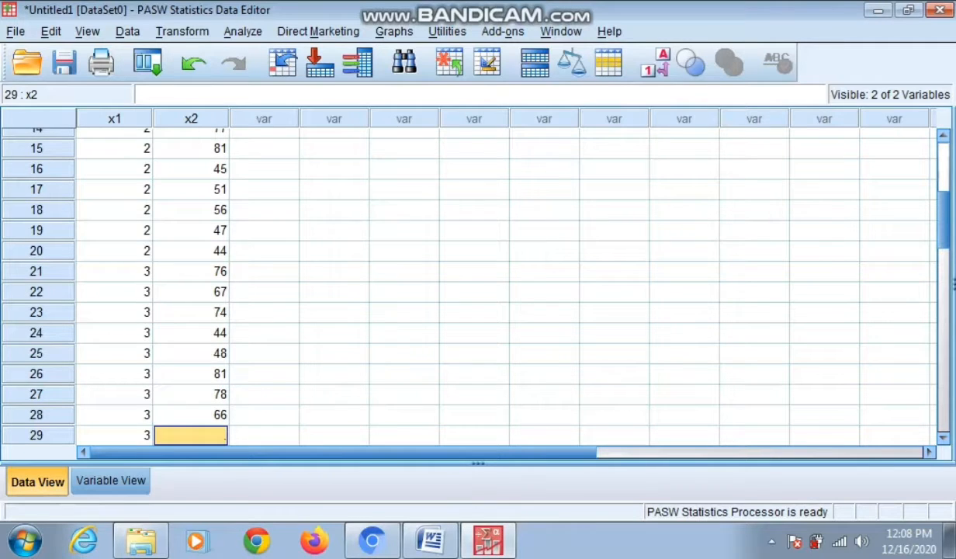
{"action": "type", "text": "55"}
{"action": "key", "text": "Return"}
{"action": "type", "text": "57"}
{"action": "key", "text": "Return"}
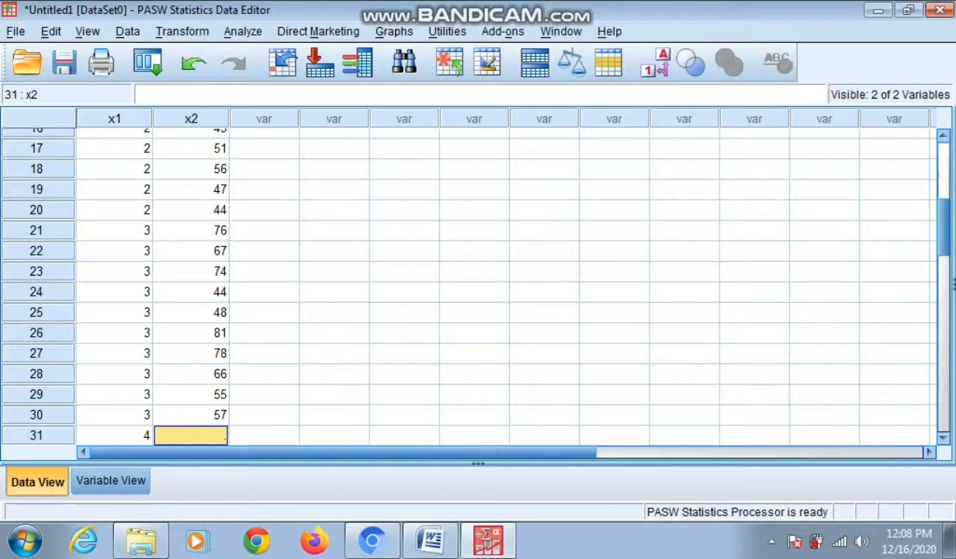
Enter the x2 scores 71, 42, 76, 76 and 77 in rows 31 to 35 for group 4.
{"action": "type", "text": "71"}
{"action": "key", "text": "Return"}
{"action": "type", "text": "42"}
{"action": "key", "text": "Return"}
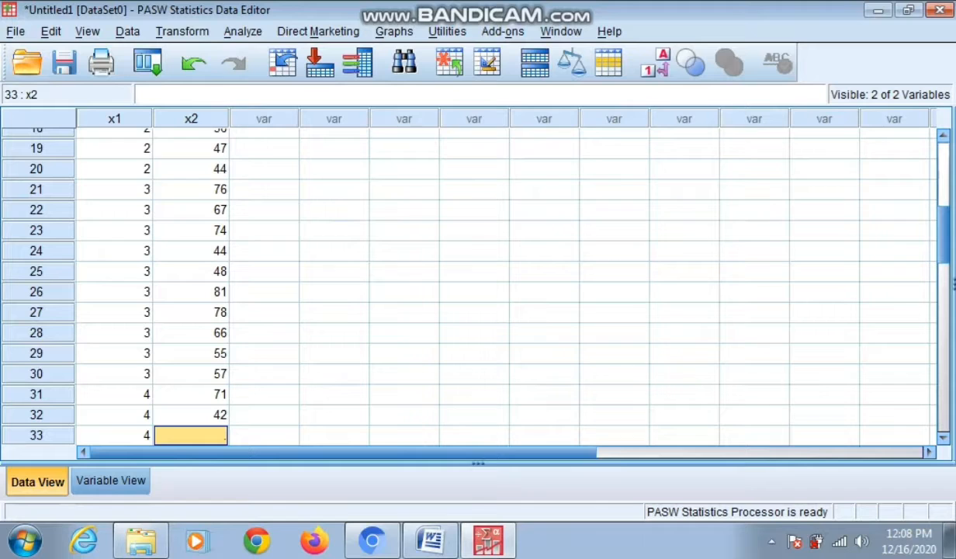
{"action": "type", "text": "76"}
{"action": "key", "text": "Return"}
{"action": "type", "text": "76"}
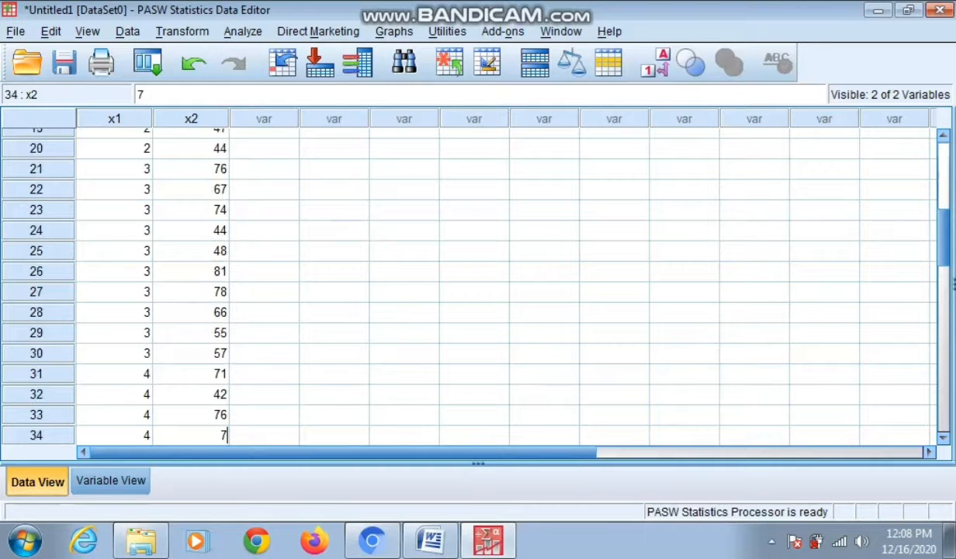
{"action": "key", "text": "Return"}
{"action": "type", "text": "77"}
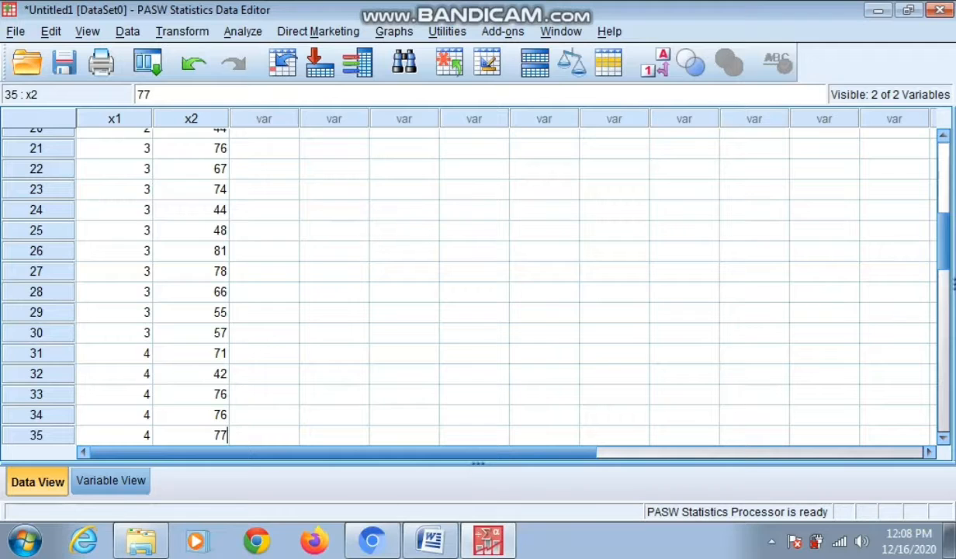
{"action": "key", "text": "Return"}
Enter the x2 scores 47, 58, 64, 55 and 59 in rows 36 to 40, completing group 4.
{"action": "type", "text": "47"}
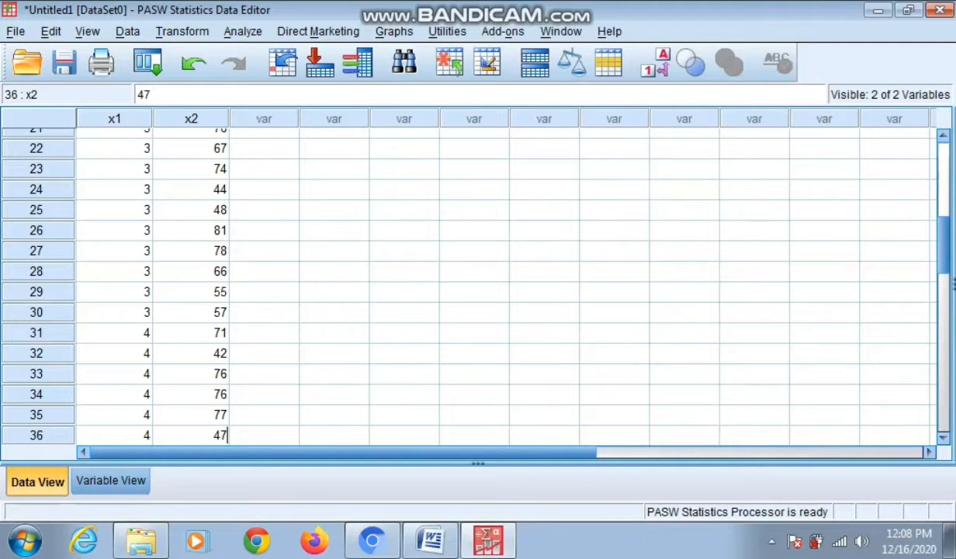
{"action": "key", "text": "Return"}
{"action": "type", "text": "58"}
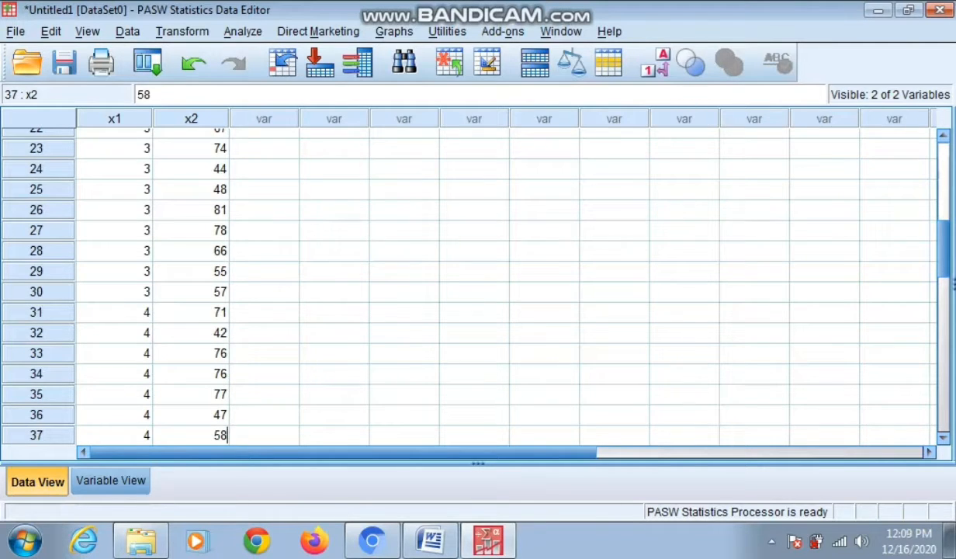
{"action": "key", "text": "Return"}
{"action": "type", "text": "64"}
{"action": "key", "text": "Return"}
{"action": "type", "text": "55"}
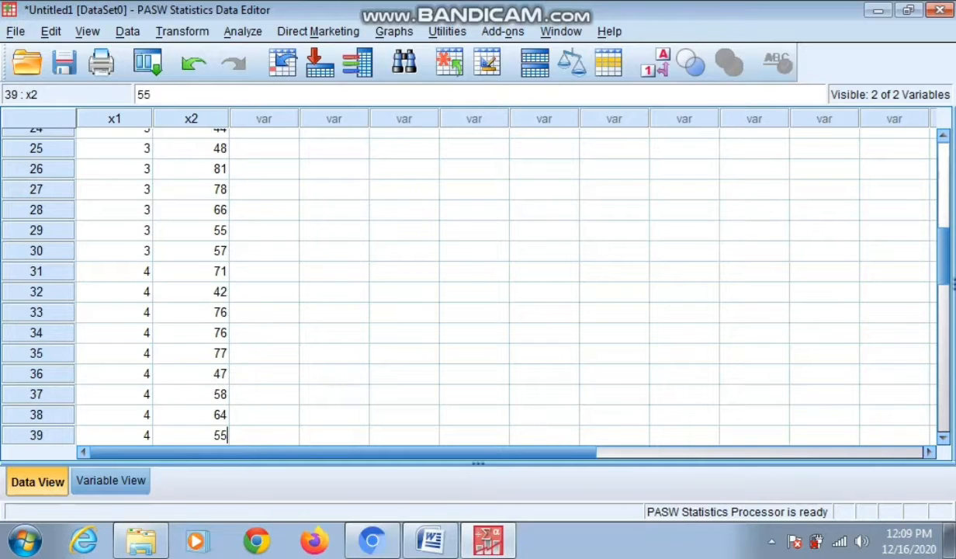
{"action": "key", "text": "Return"}
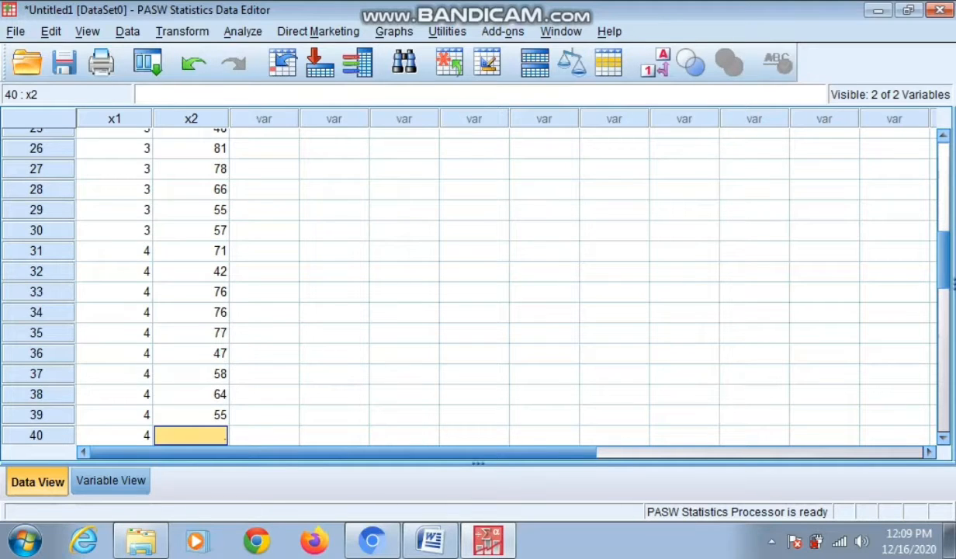
{"action": "type", "text": "59"}
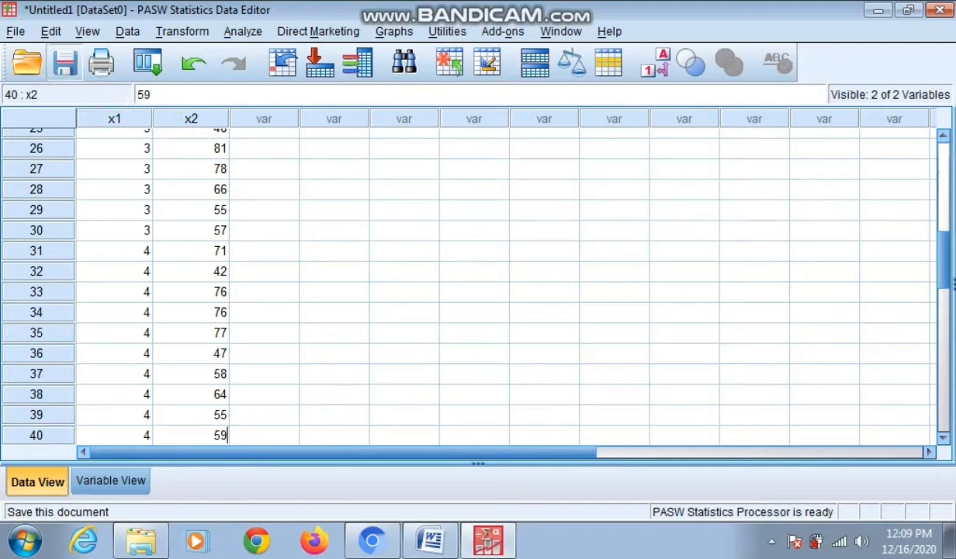
Save the dataset in the Documents folder as a PASW Statistics file named one way anova test.
{"action": "left_click", "coordinate": [65, 63]}
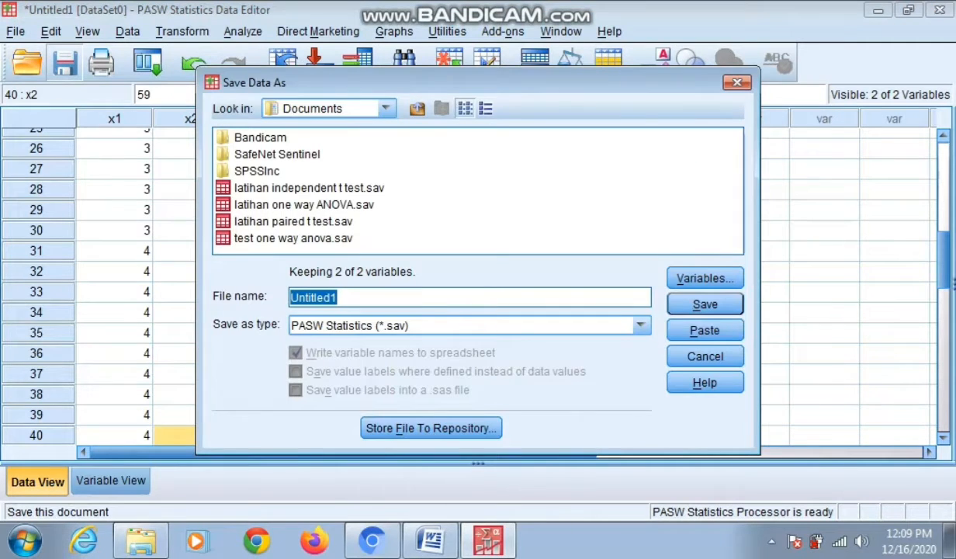
{"action": "type", "text": "one"}
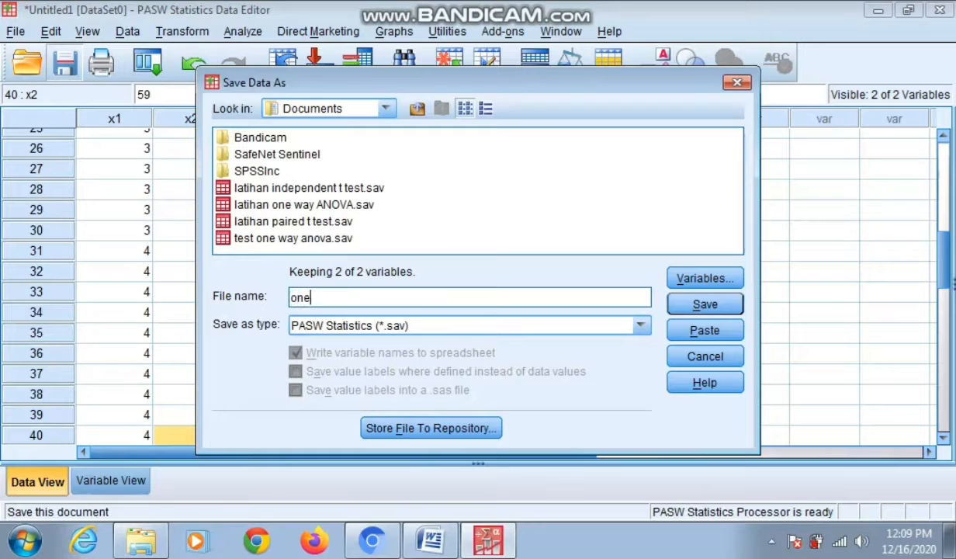
{"action": "type", "text": " way an"}
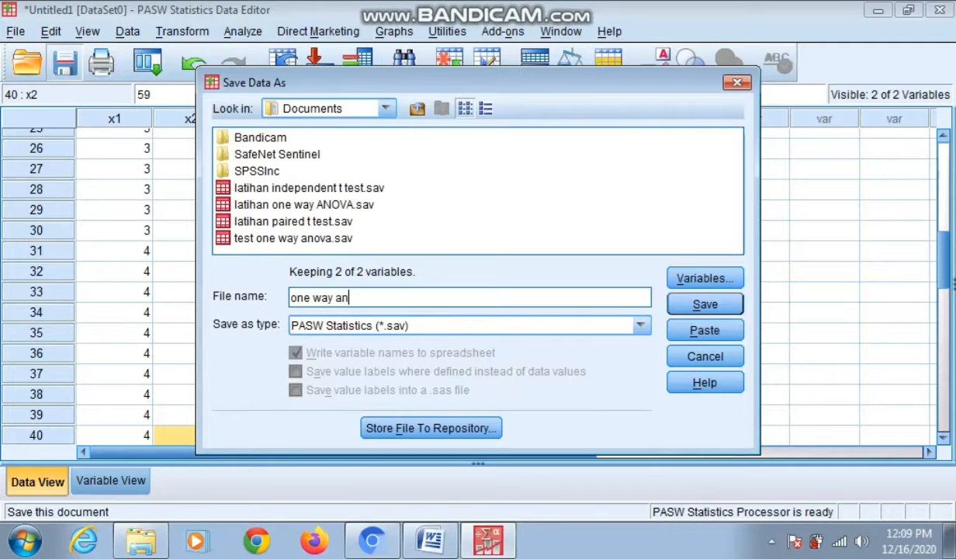
{"action": "type", "text": "ova test"}
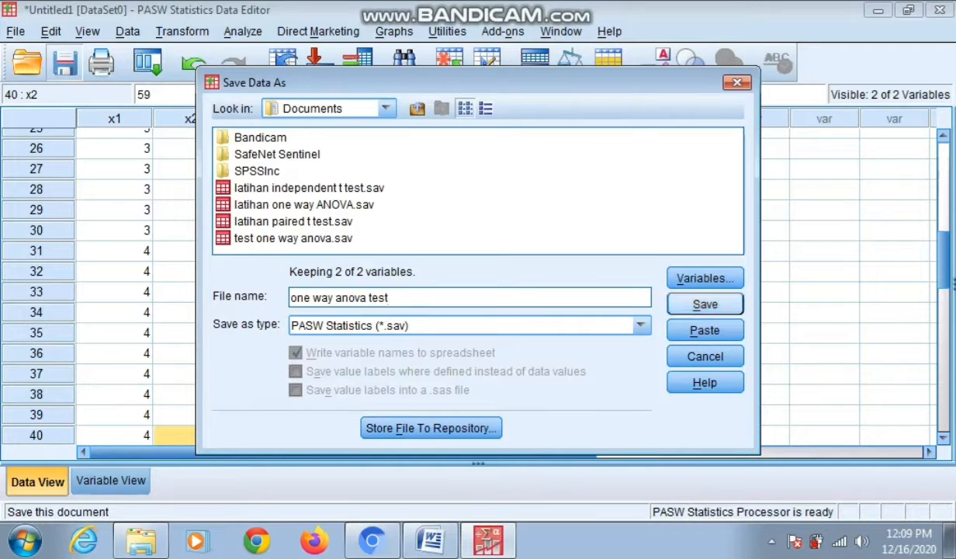
{"action": "key", "text": "Return"}
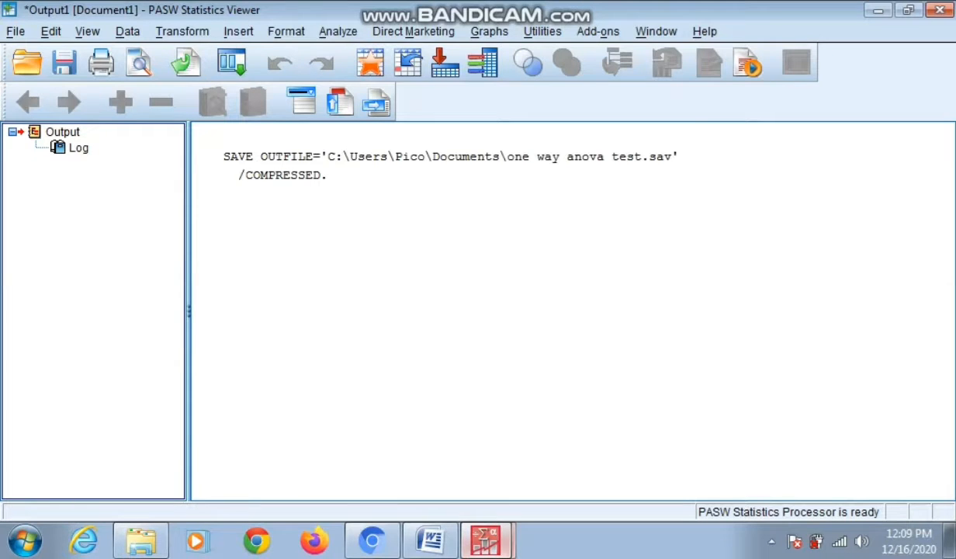
Return to the dataset and set up a One-Way ANOVA with nilai [x2] as the dependent variable and SMK [x1] as the factor.
{"action": "left_click", "coordinate": [486, 540]}
{"action": "left_click", "coordinate": [483, 467]}
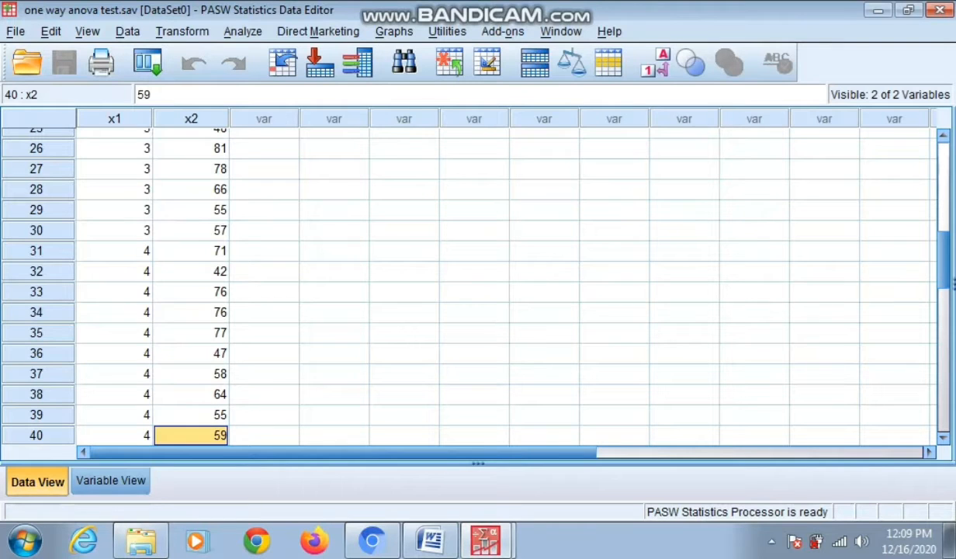
{"action": "left_click", "coordinate": [243, 32]}
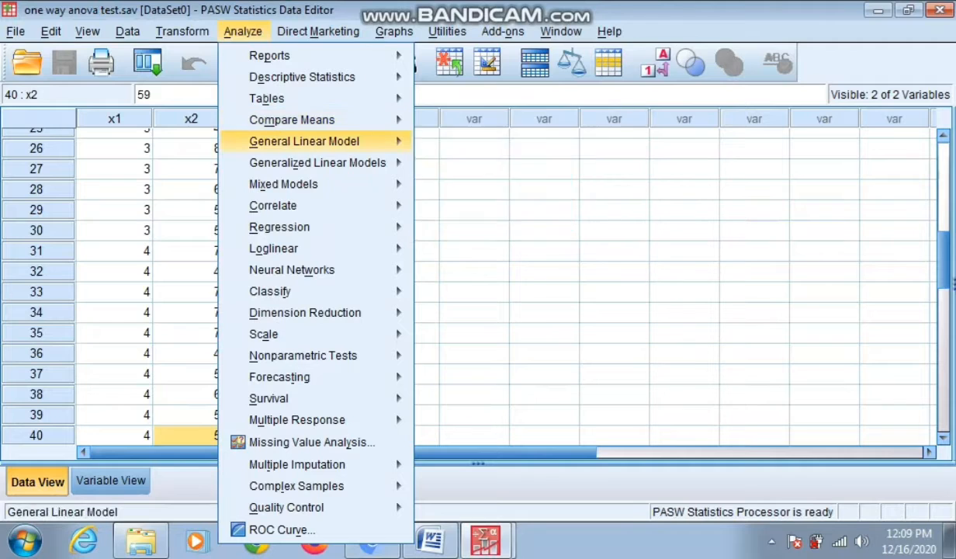
{"action": "mouse_move", "coordinate": [310, 119]}
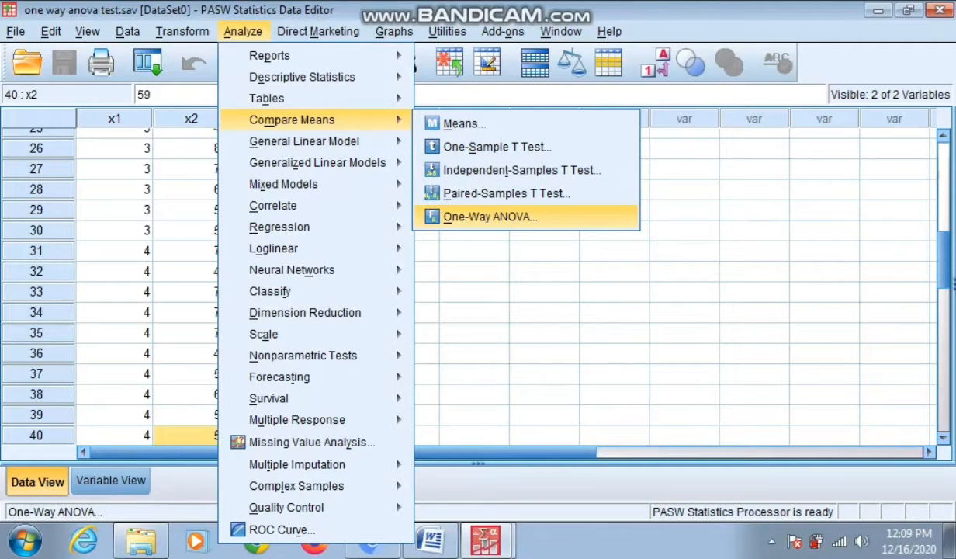
{"action": "left_click", "coordinate": [491, 216]}
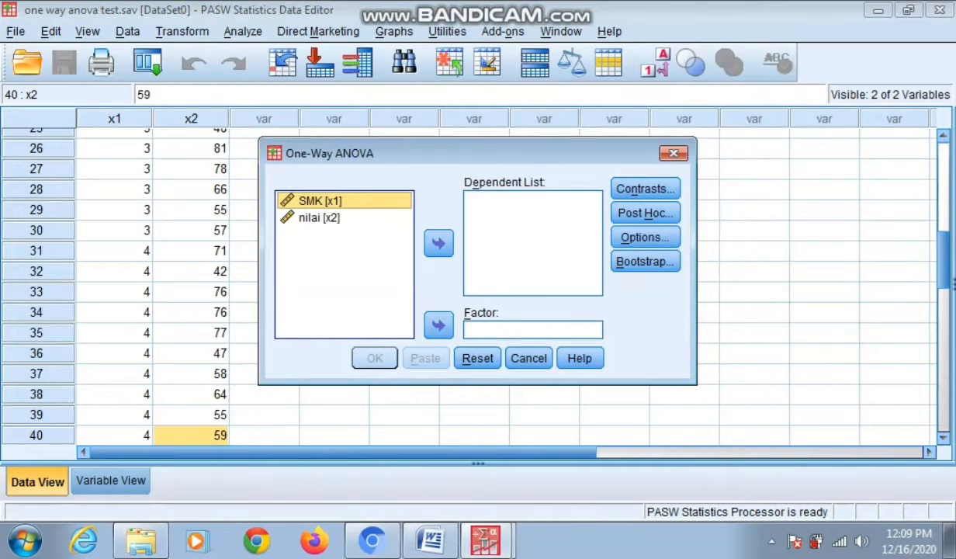
{"action": "left_click", "coordinate": [320, 219]}
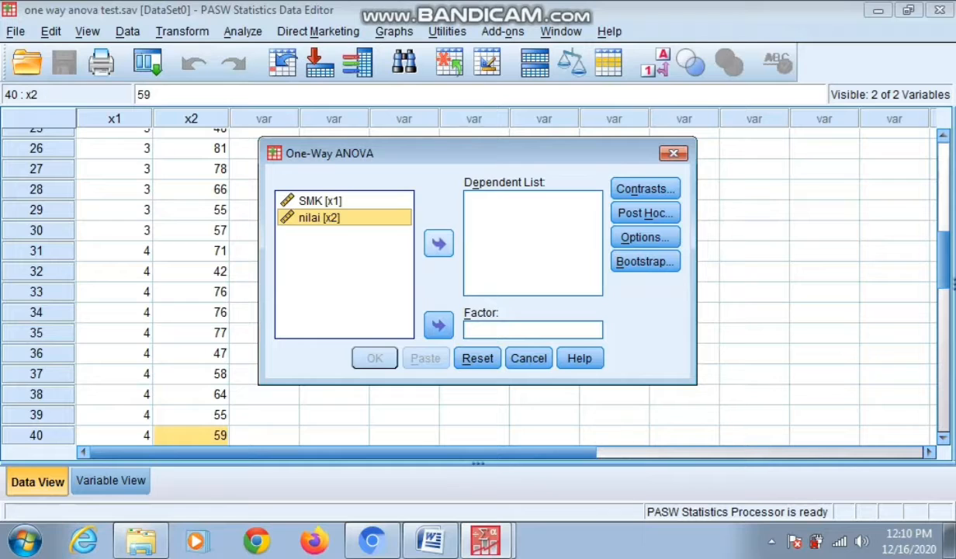
{"action": "left_click", "coordinate": [438, 243]}
{"action": "left_click", "coordinate": [321, 201]}
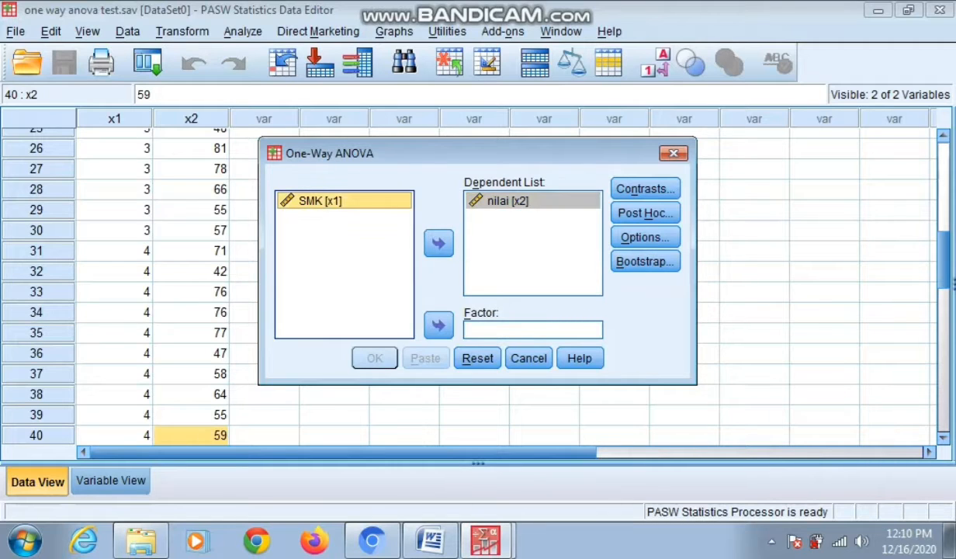
{"action": "left_click", "coordinate": [439, 325]}
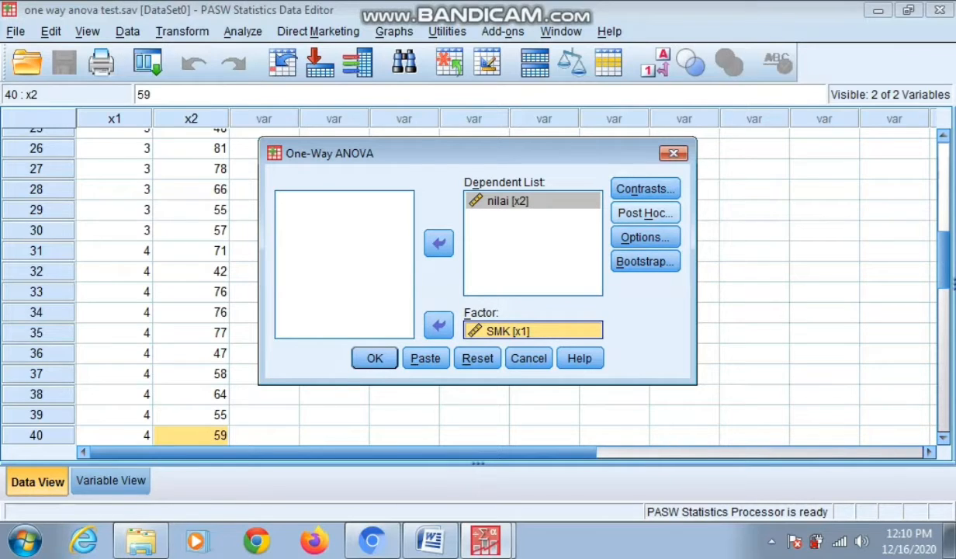
Add the LSD post hoc multiple comparison to the One-Way ANOVA.
{"action": "left_click", "coordinate": [646, 214]}
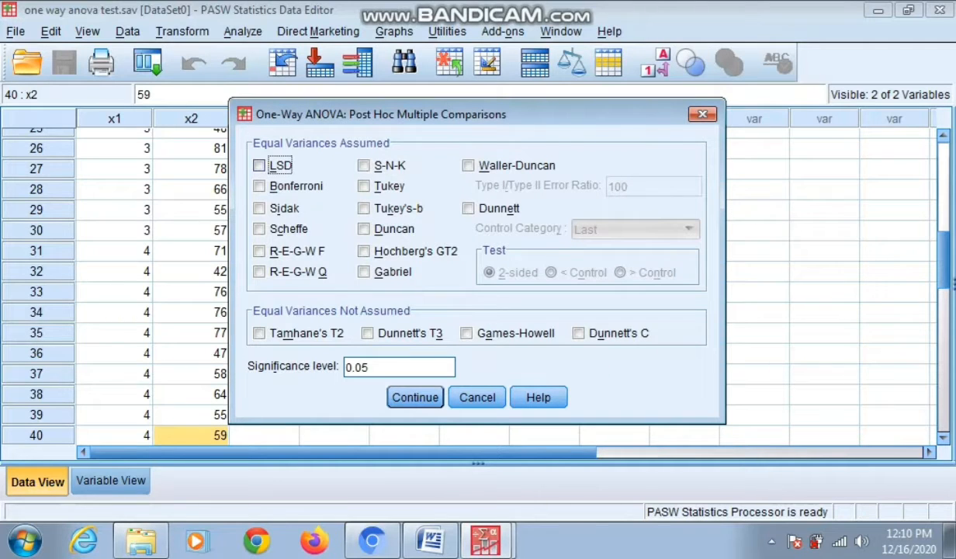
{"action": "left_click", "coordinate": [259, 166]}
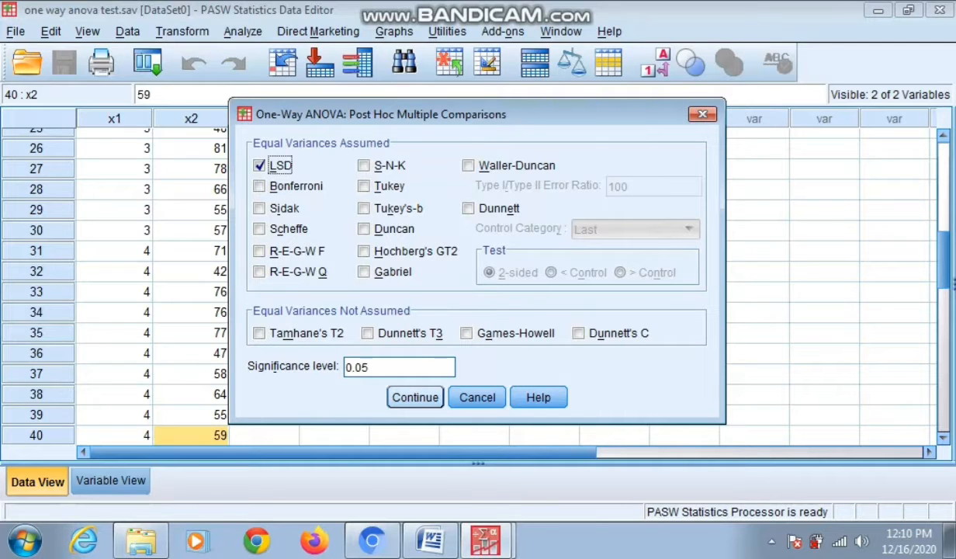
{"action": "left_click", "coordinate": [415, 398]}
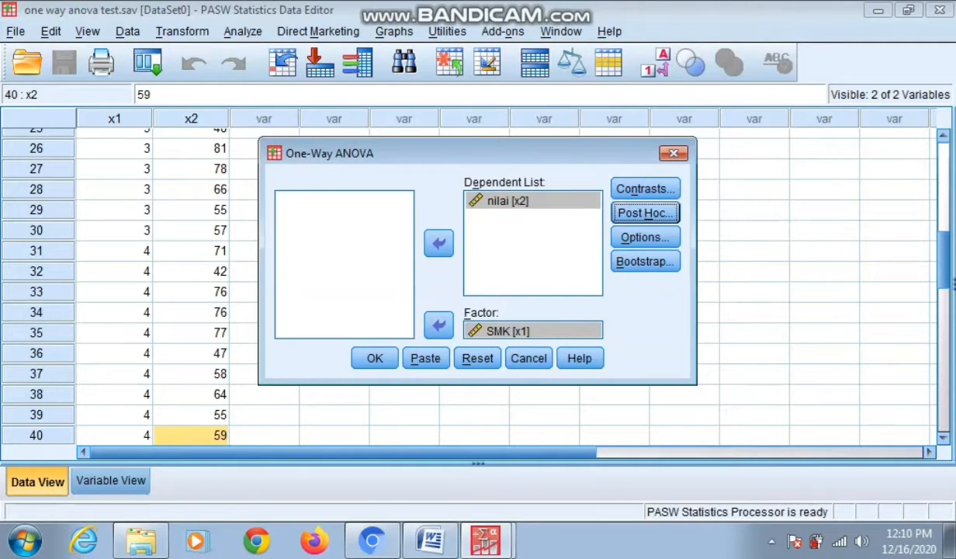
Include the Descriptive statistics and the Homogeneity of variance test in the One-Way ANOVA and run the analysis.
{"action": "left_click", "coordinate": [645, 238]}
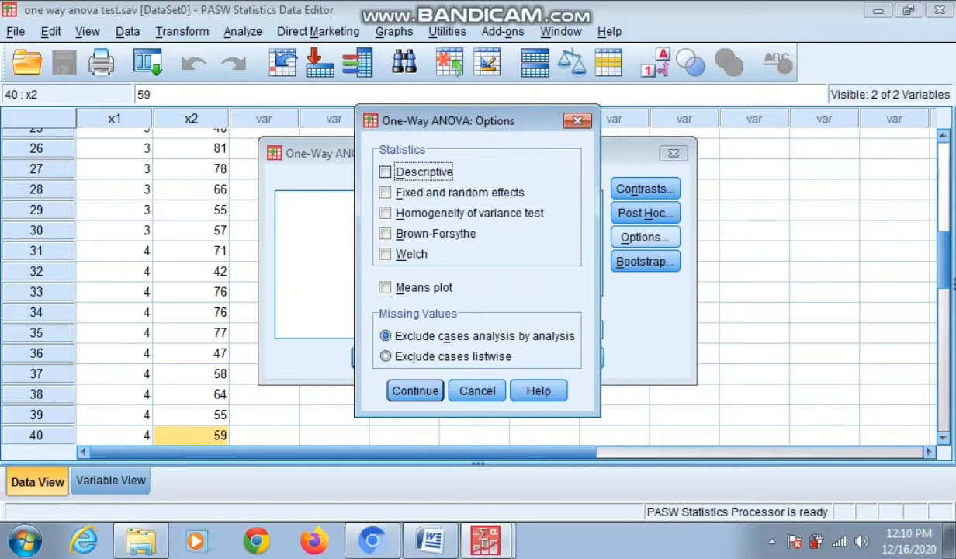
{"action": "left_click", "coordinate": [386, 171]}
{"action": "left_click", "coordinate": [386, 213]}
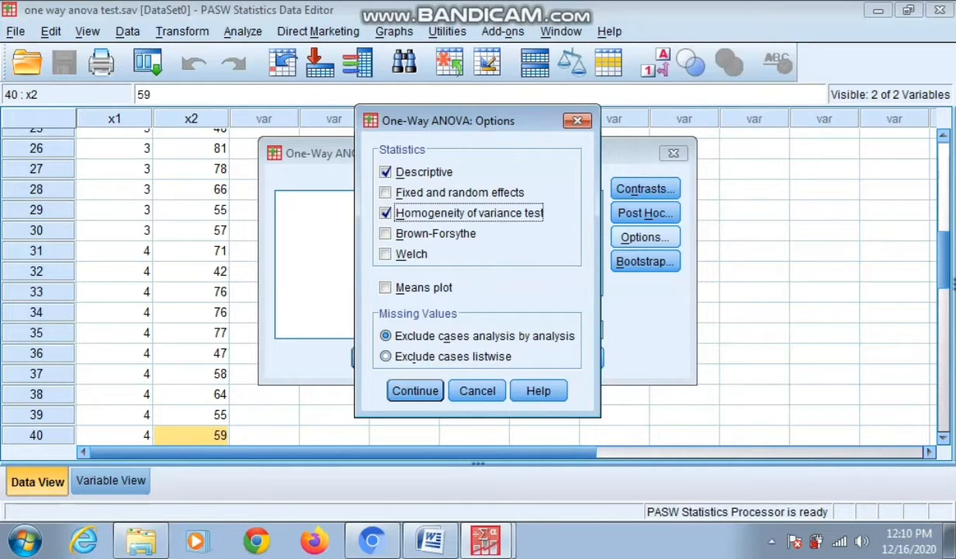
{"action": "left_click", "coordinate": [415, 390]}
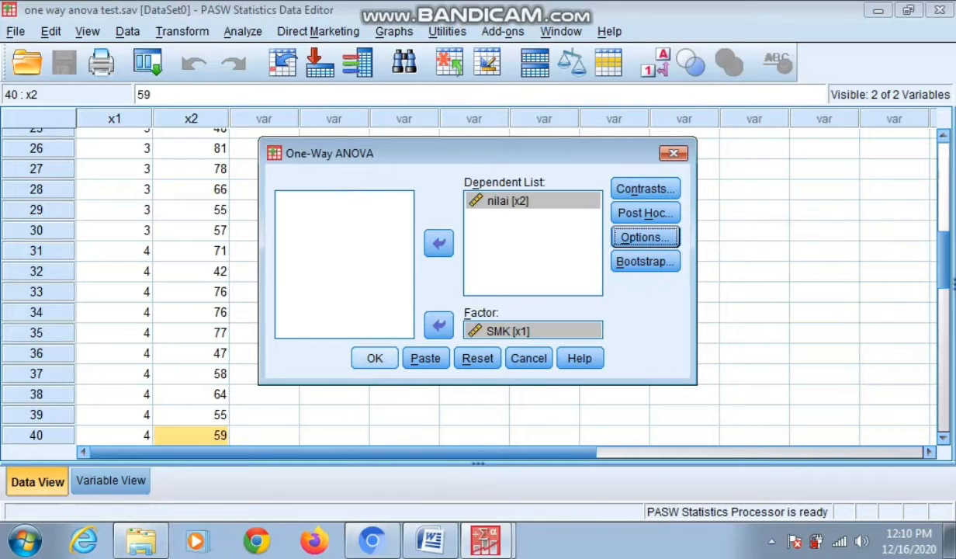
{"action": "left_click", "coordinate": [375, 358]}
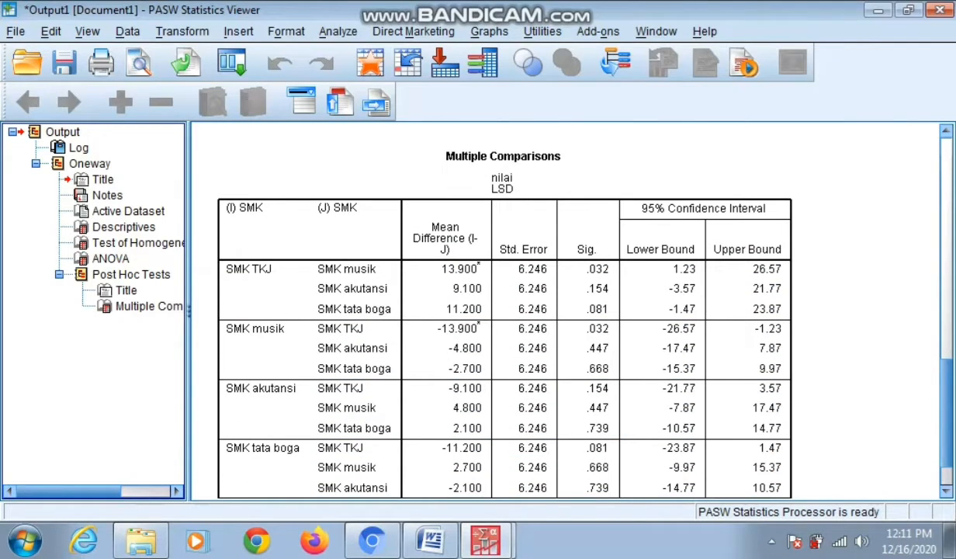
Review the Descriptives, Test of Homogeneity of Variances, ANOVA and post hoc Multiple Comparisons tables in the output.
{"action": "scroll", "coordinate": [565, 311], "scroll_direction": "up", "scroll_amount": 3}
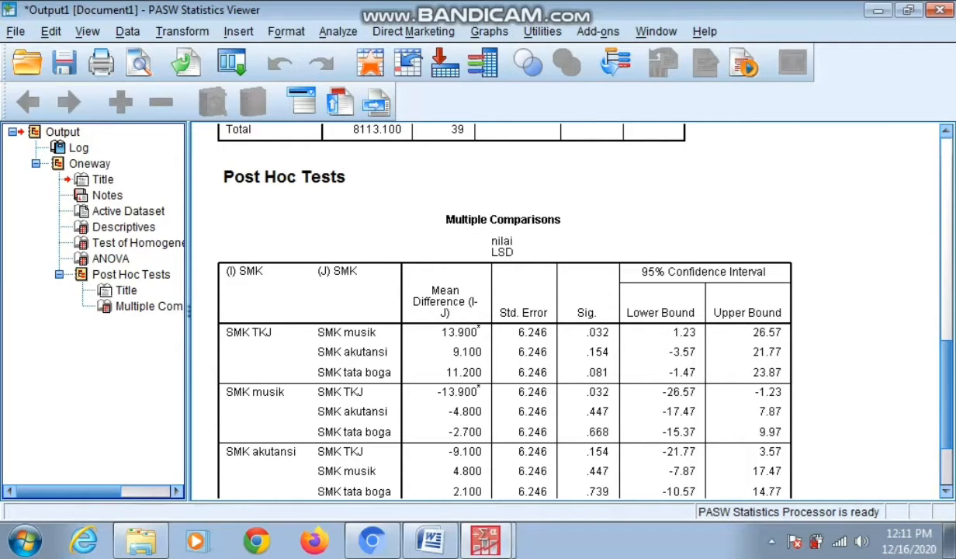
{"action": "scroll", "coordinate": [565, 310], "scroll_direction": "up", "scroll_amount": 10}
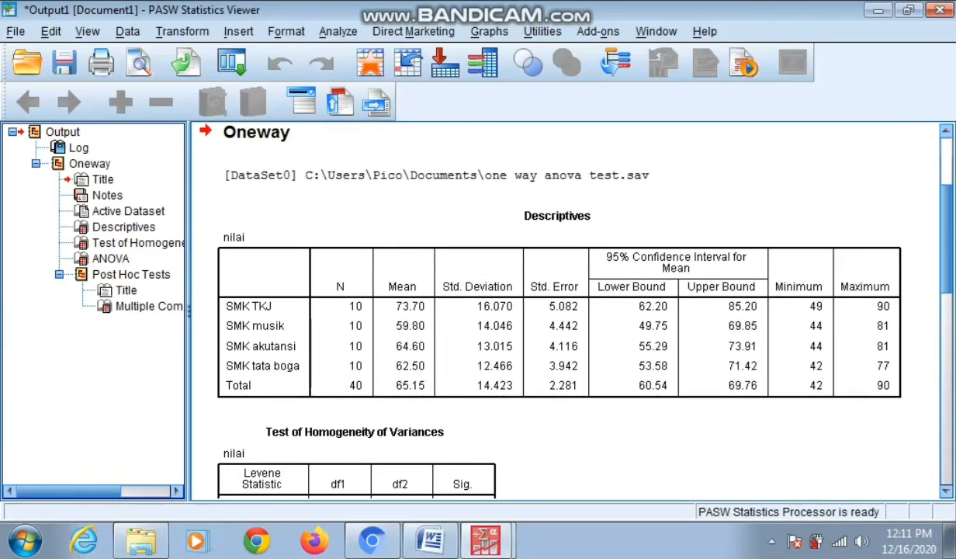
{"action": "scroll", "coordinate": [554, 299], "scroll_direction": "down", "scroll_amount": 12}
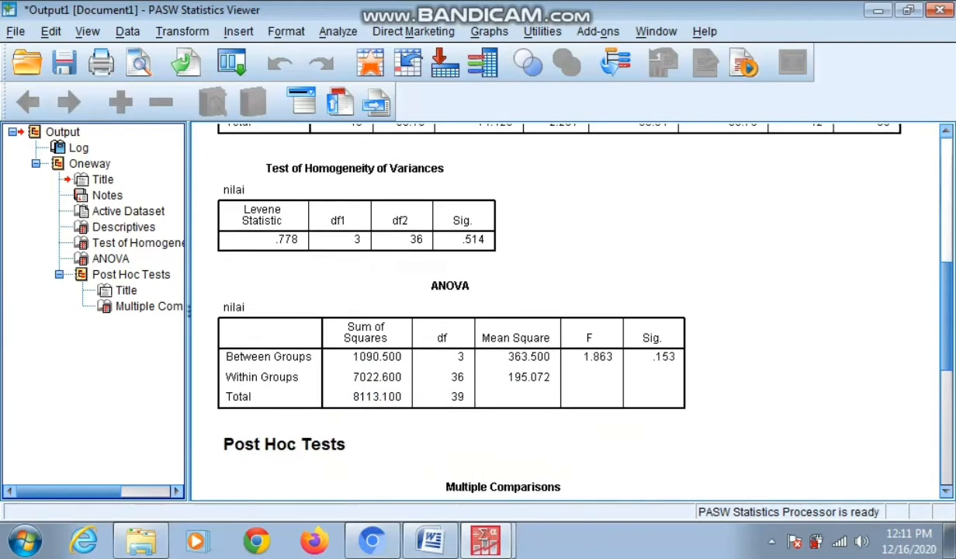
{"action": "scroll", "coordinate": [554, 310], "scroll_direction": "down", "scroll_amount": 8}
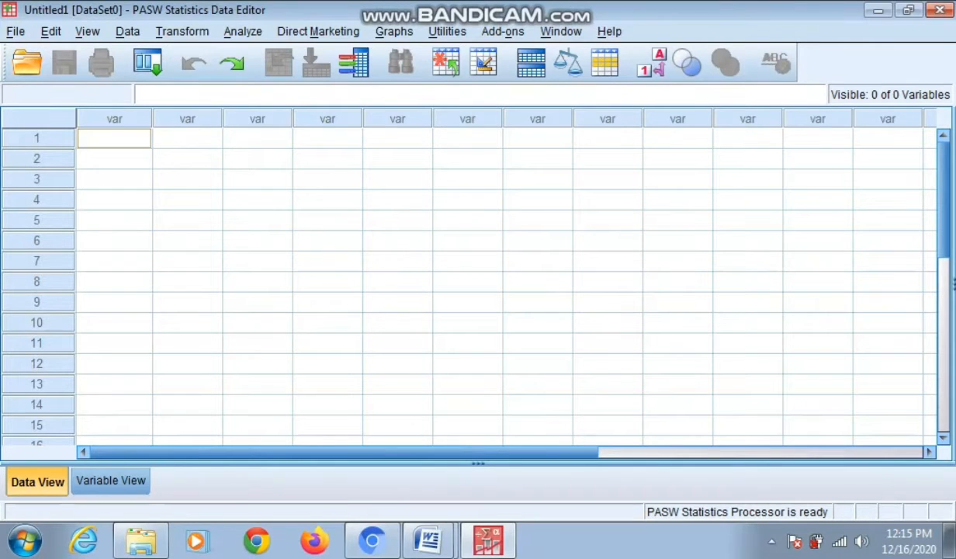
Switch to the Word exam document and examine question 2 with its table of Uang Saku, Motivasi Belajar and Prestasi Belajar.
{"action": "left_click", "coordinate": [427, 540]}
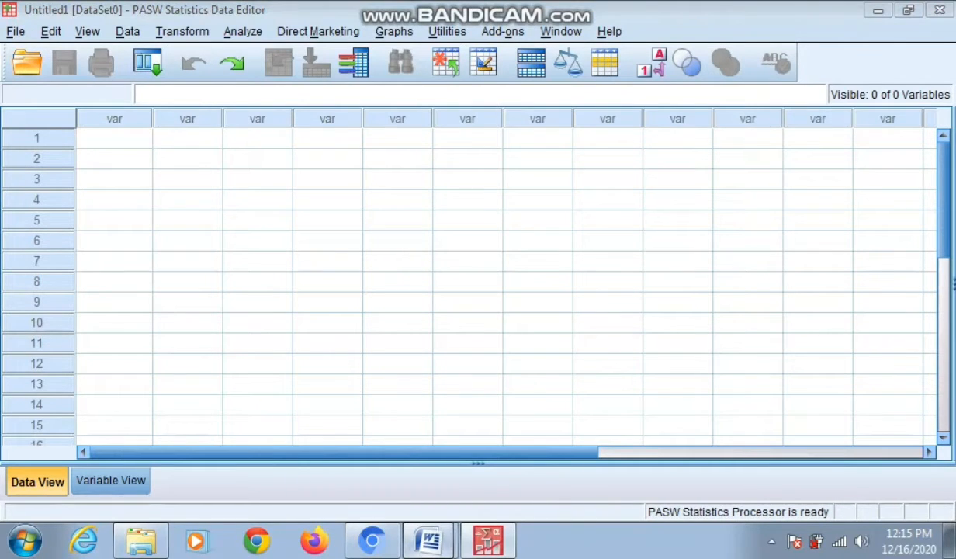
{"action": "left_click", "coordinate": [425, 467]}
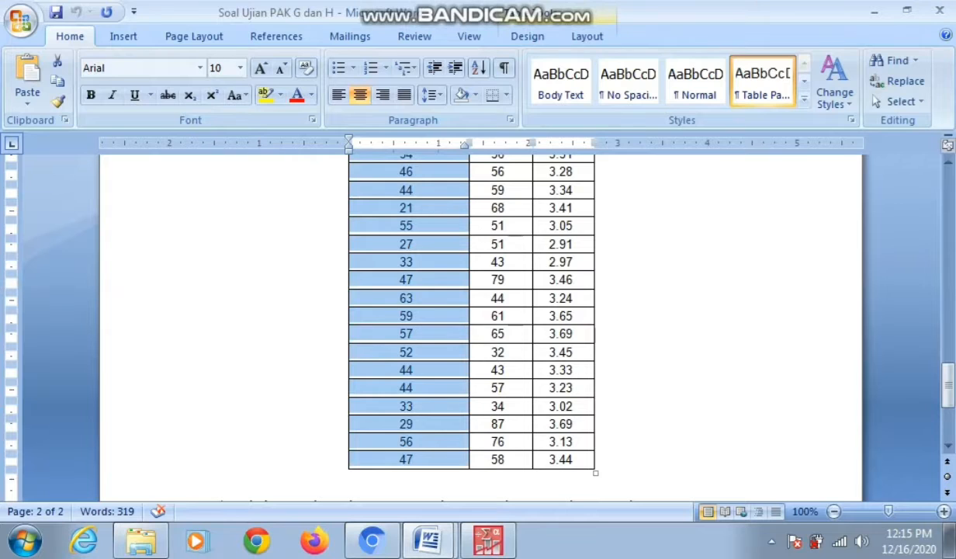
{"action": "left_click", "coordinate": [598, 298]}
{"action": "key", "text": "Up"}
{"action": "key", "text": "Up"}
{"action": "key", "text": "Up"}
{"action": "key", "text": "Up"}
{"action": "key", "text": "Up"}
{"action": "key", "text": "Up"}
{"action": "key", "text": "Up"}
{"action": "key", "text": "Up"}
{"action": "key", "text": "Up"}
{"action": "key", "text": "Up"}
{"action": "key", "text": "Up"}
{"action": "key", "text": "Up"}
{"action": "key", "text": "Up"}
{"action": "key", "text": "Up"}
{"action": "key", "text": "Up"}
{"action": "key", "text": "Up"}
{"action": "key", "text": "Up"}
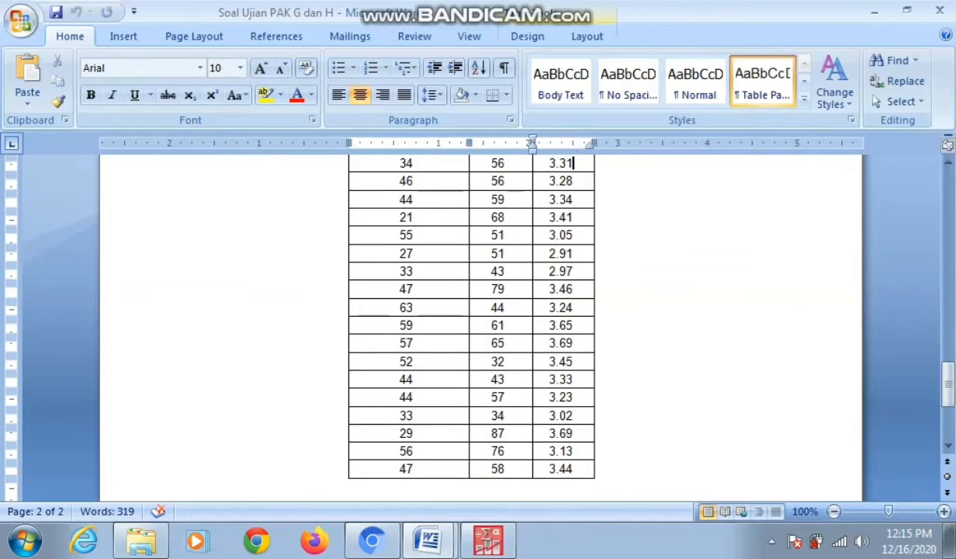
{"action": "key", "text": "Up"}
{"action": "key", "text": "Up"}
{"action": "key", "text": "Up"}
{"action": "key", "text": "Up"}
{"action": "key", "text": "Up"}
{"action": "key", "text": "Up"}
{"action": "key", "text": "Up"}
{"action": "key", "text": "Up"}
{"action": "key", "text": "Up"}
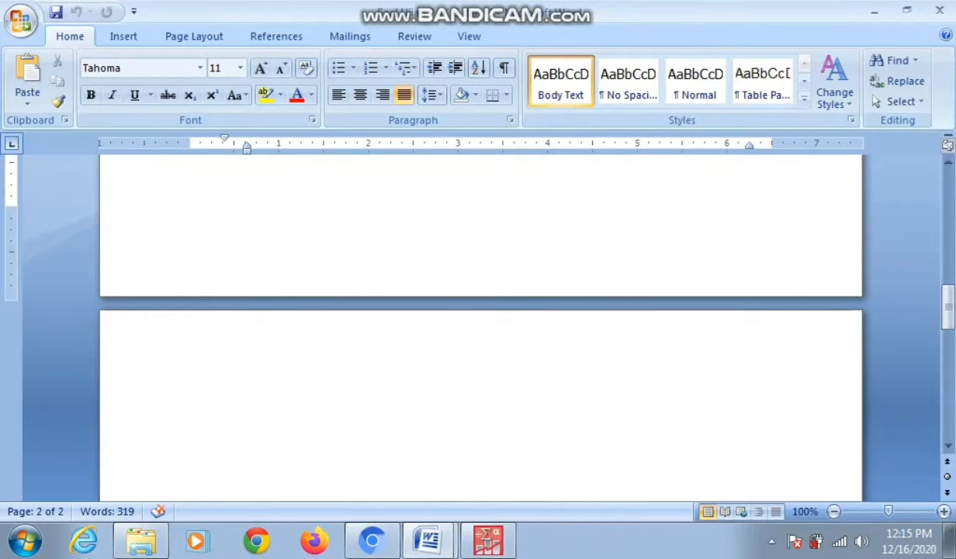
{"action": "key", "text": "Down"}
{"action": "key", "text": "Down"}
{"action": "key", "text": "Down"}
{"action": "key", "text": "Down"}
{"action": "key", "text": "Down"}
{"action": "key", "text": "Down"}
{"action": "key", "text": "Down"}
{"action": "key", "text": "Down"}
{"action": "key", "text": "Down"}
{"action": "key", "text": "Down"}
{"action": "key", "text": "Down"}
{"action": "key", "text": "Down"}
{"action": "key", "text": "Down"}
{"action": "key", "text": "Down"}
{"action": "key", "text": "Down"}
{"action": "key", "text": "Down"}
{"action": "key", "text": "Down"}
{"action": "key", "text": "Down"}
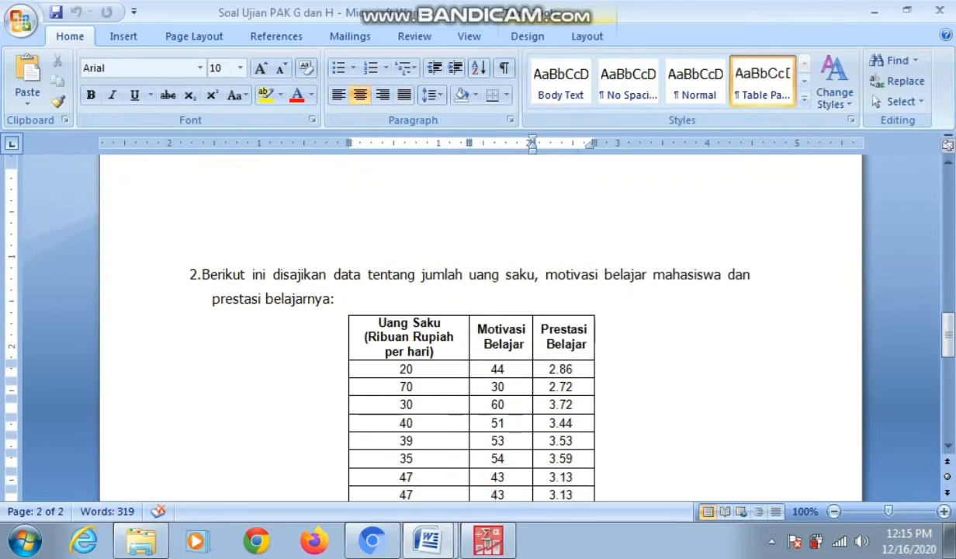
{"action": "key", "text": "Down"}
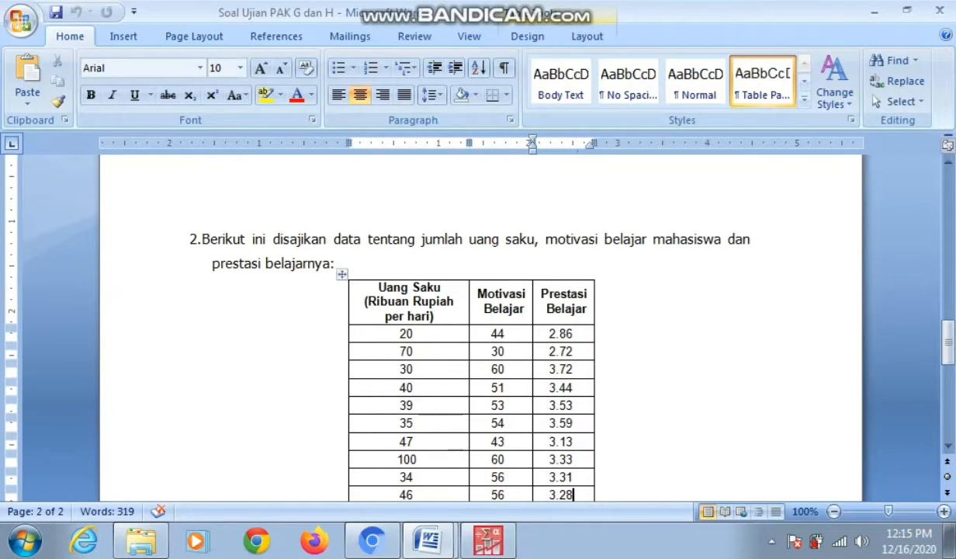
Switch back to the empty PASW Statistics dataset and define the first variable as x1 with 0 decimals.
{"action": "left_click", "coordinate": [487, 541]}
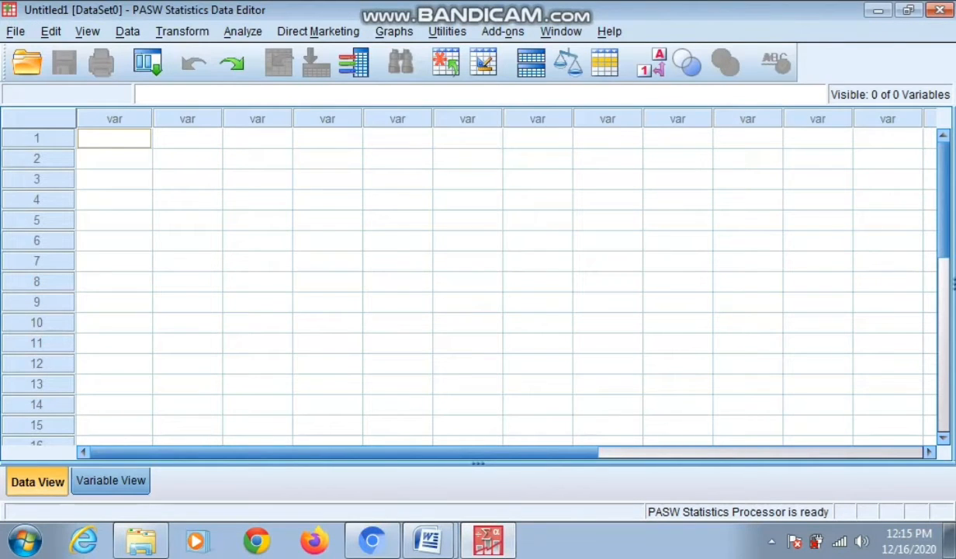
{"action": "left_click", "coordinate": [111, 481]}
{"action": "left_click", "coordinate": [118, 114]}
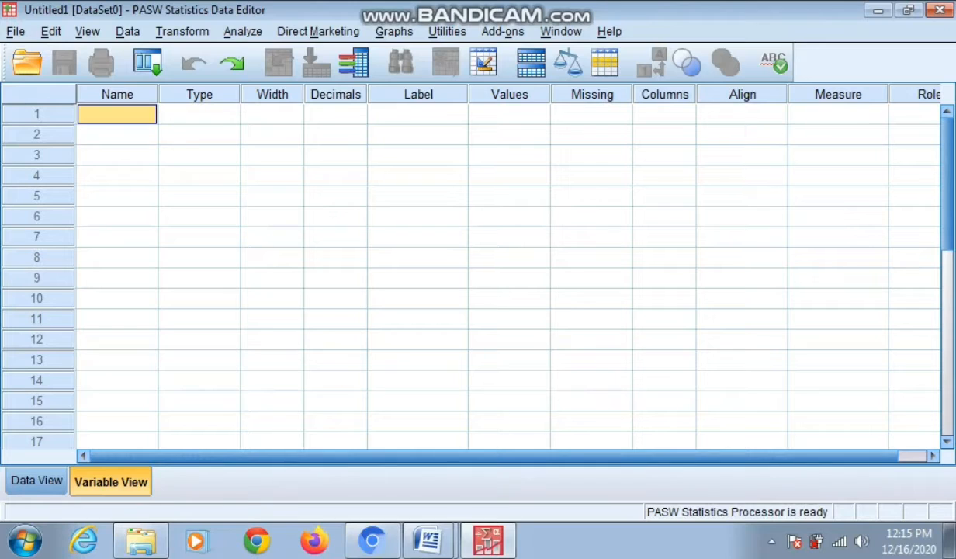
{"action": "type", "text": "x"}
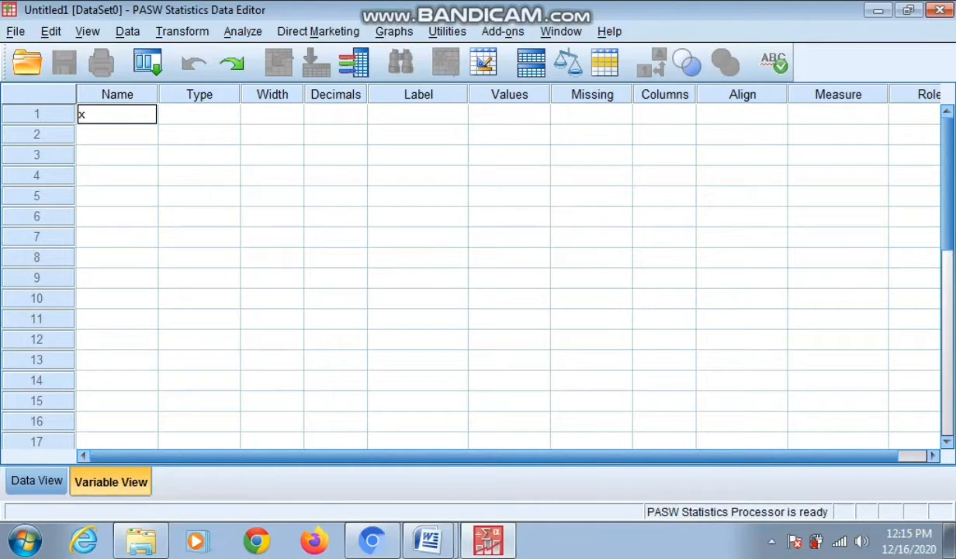
{"action": "type", "text": "1"}
{"action": "left_click", "coordinate": [358, 118]}
{"action": "left_click", "coordinate": [358, 119]}
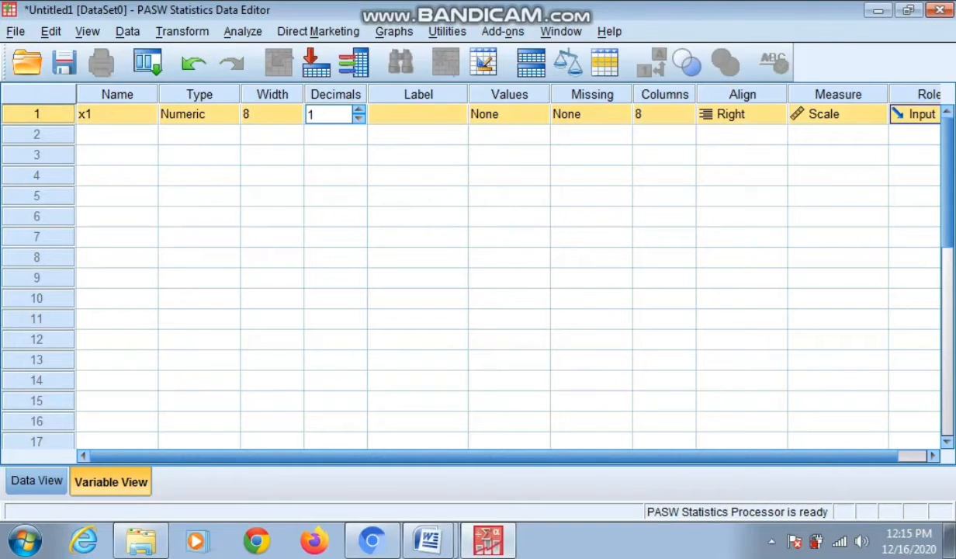
{"action": "left_click", "coordinate": [358, 118]}
Give variable x1 the label uang saku.
{"action": "left_click", "coordinate": [418, 114]}
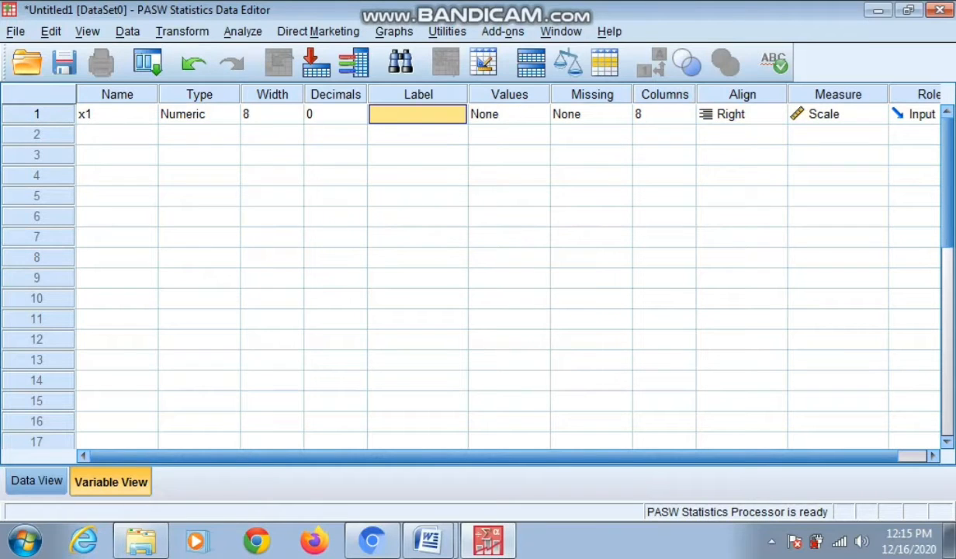
{"action": "type", "text": "uang s"}
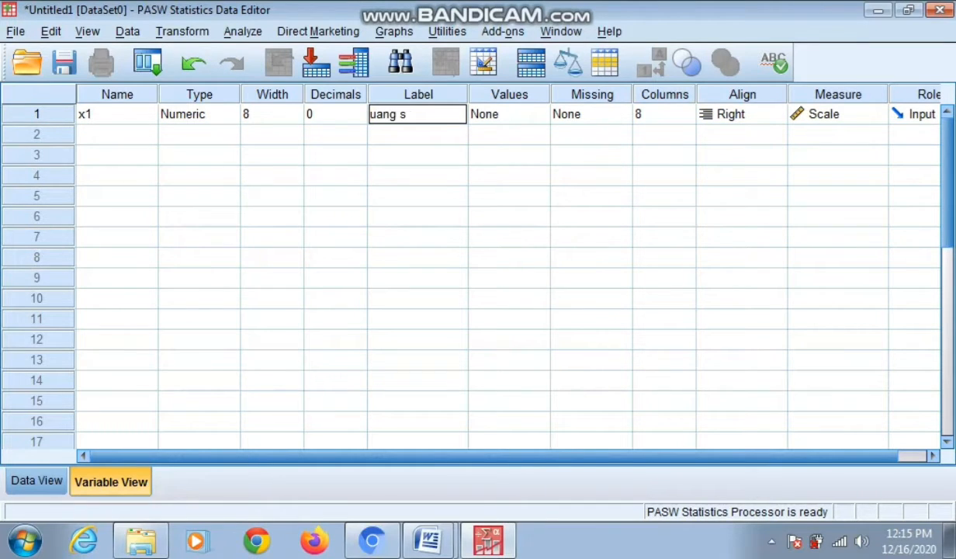
{"action": "type", "text": "aku"}
{"action": "key", "text": "Return"}
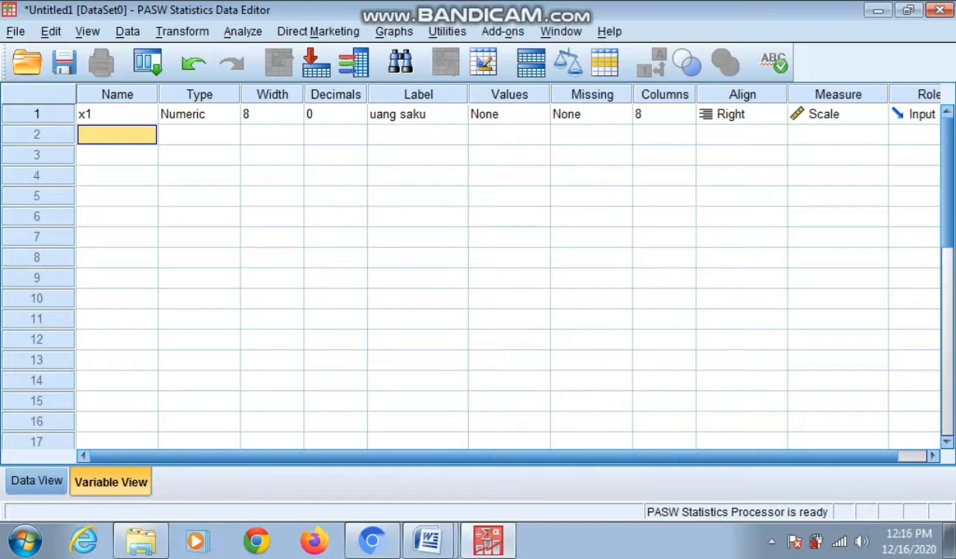
Define the second variable as x2 with 0 decimals and the label motivasi belajar.
{"action": "type", "text": "x2"}
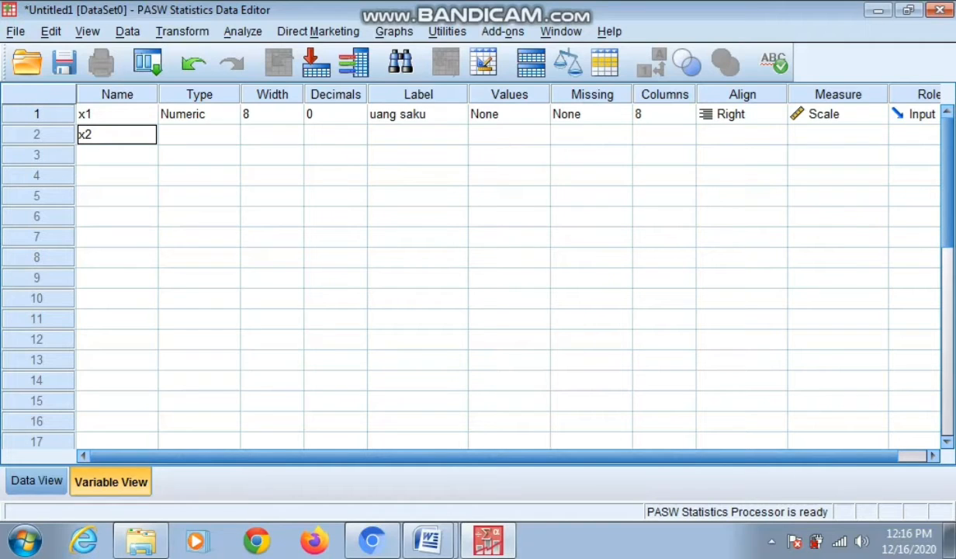
{"action": "left_click", "coordinate": [358, 139]}
{"action": "left_click", "coordinate": [358, 139]}
{"action": "left_click", "coordinate": [358, 139]}
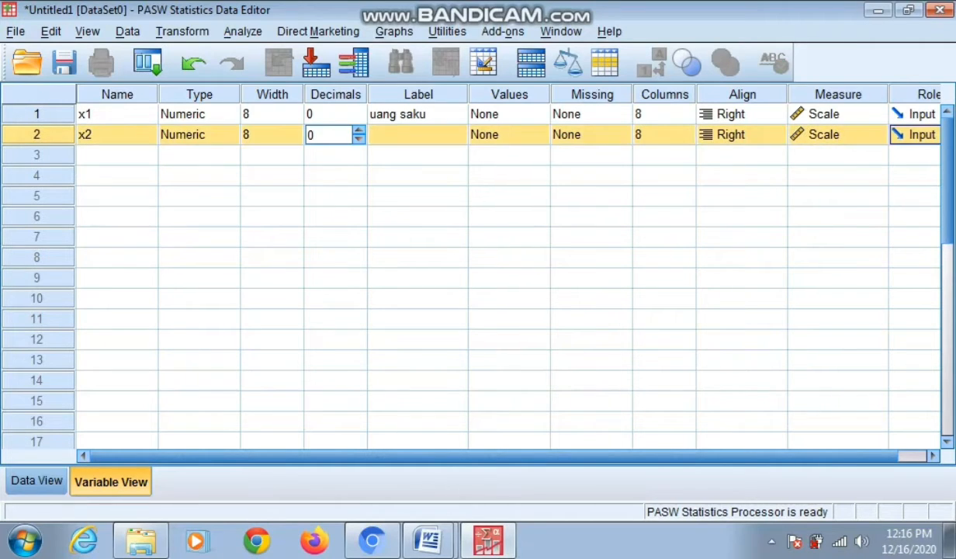
{"action": "left_click", "coordinate": [417, 135]}
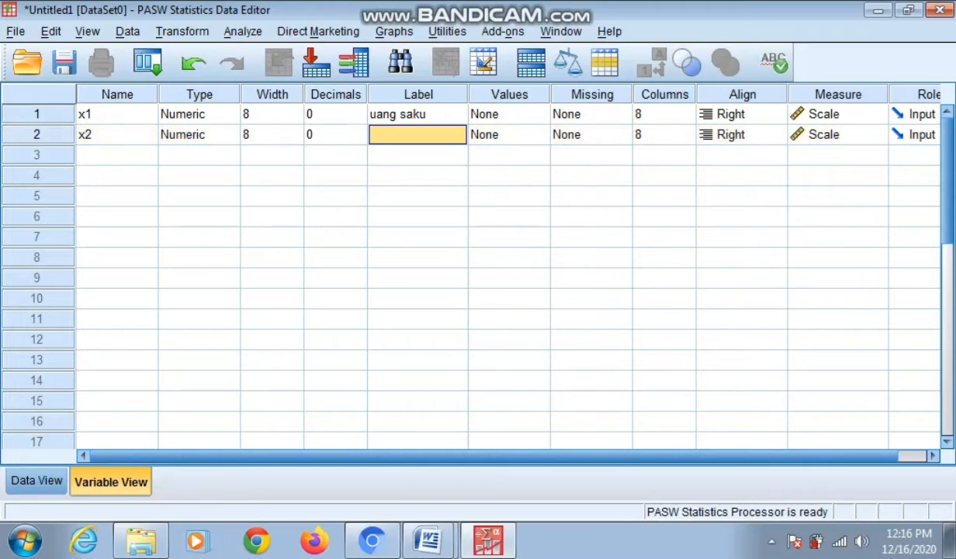
{"action": "type", "text": "mot"}
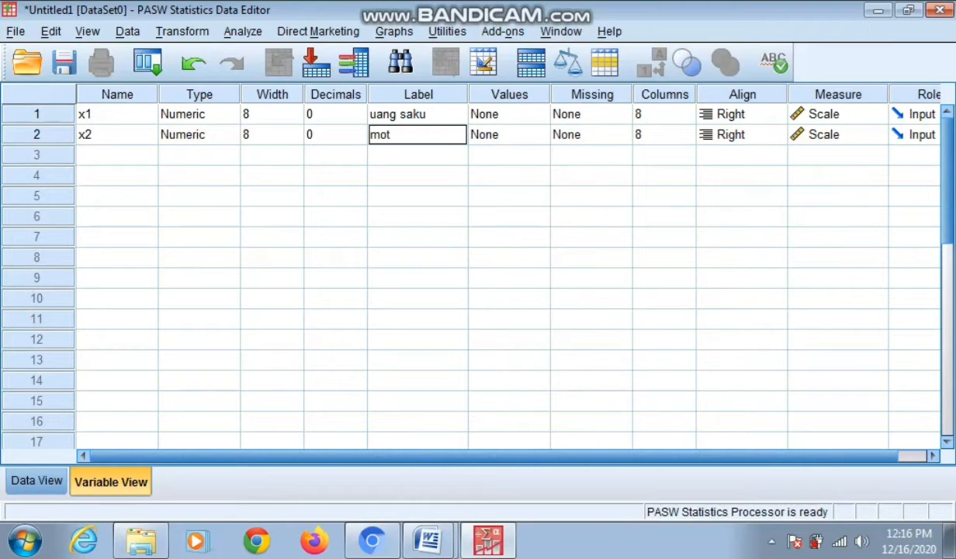
{"action": "type", "text": "ivasi belajar"}
Define the third variable as y with the label prestasi belajar.
{"action": "left_click", "coordinate": [117, 155]}
{"action": "type", "text": "y"}
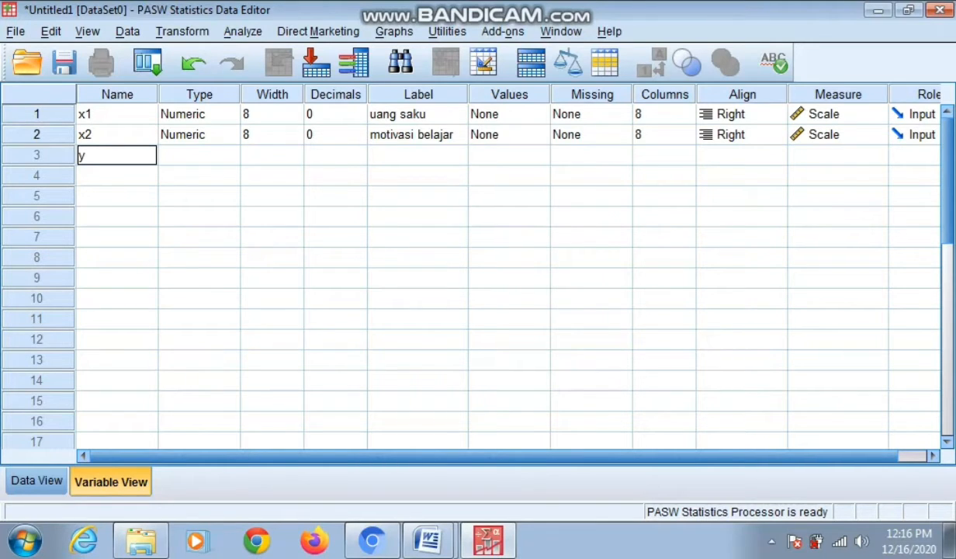
{"action": "left_click", "coordinate": [332, 155]}
{"action": "left_click", "coordinate": [418, 155]}
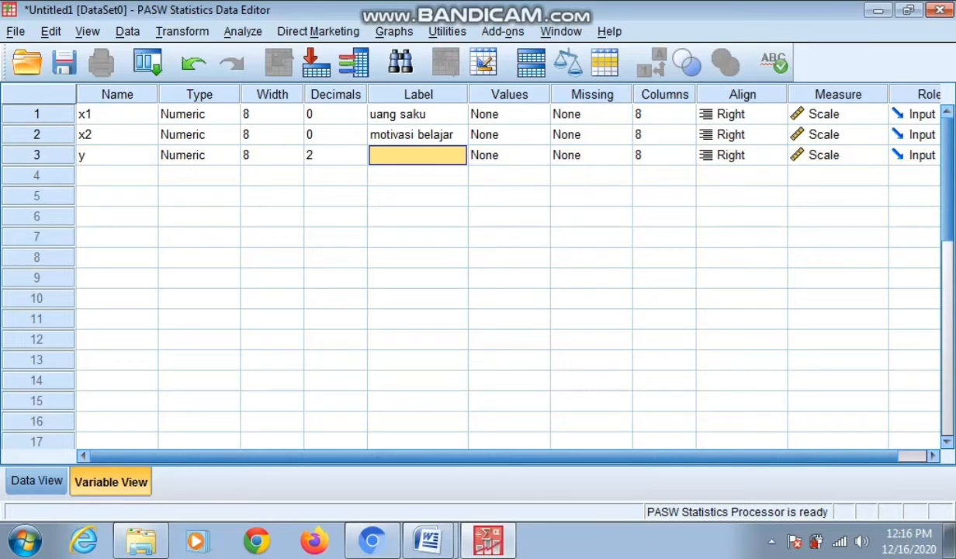
{"action": "type", "text": "presta"}
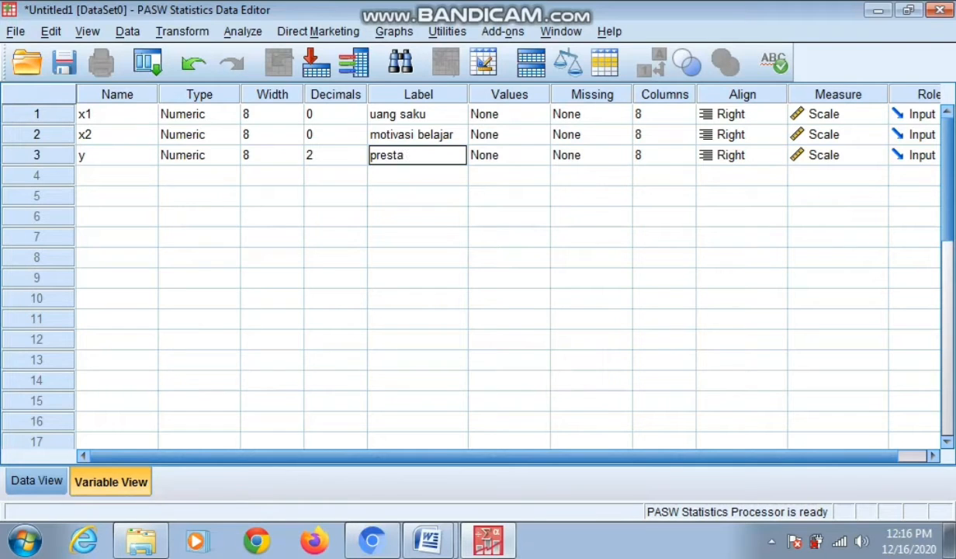
{"action": "type", "text": "si belajar"}
{"action": "left_click", "coordinate": [334, 156]}
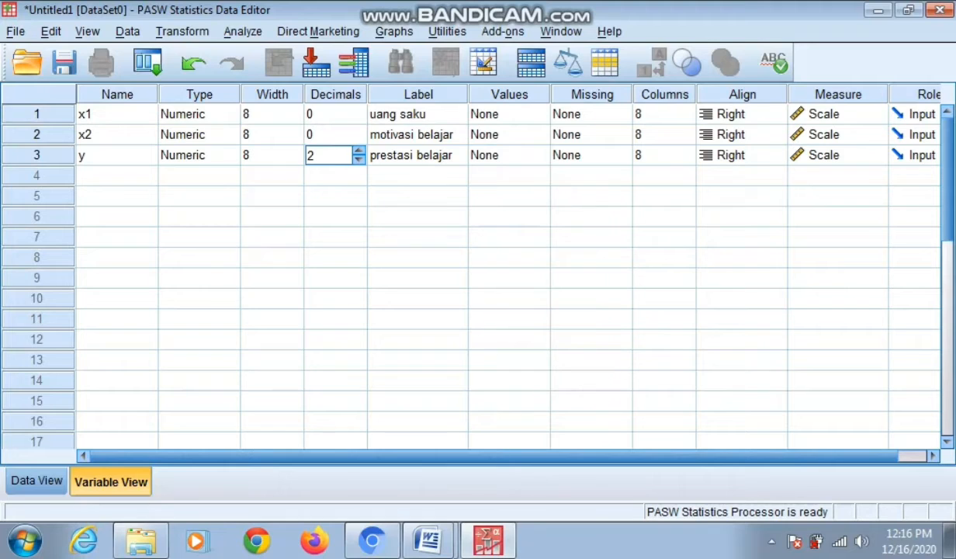
In the data sheet, enter 20, 70, 30 and 40 as the first x1 values and paste the remaining uang saku values from row 5 down.
{"action": "left_click", "coordinate": [37, 481]}
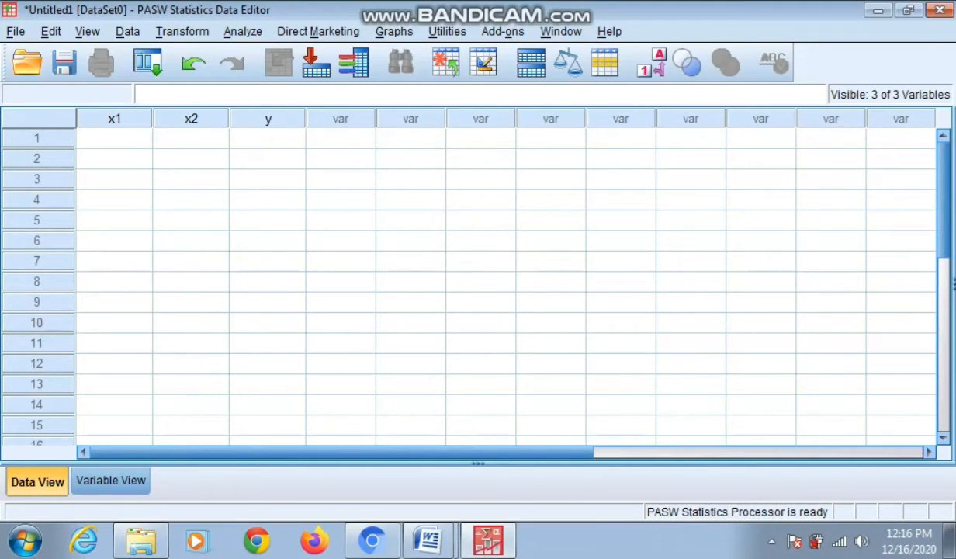
{"action": "left_click", "coordinate": [114, 138]}
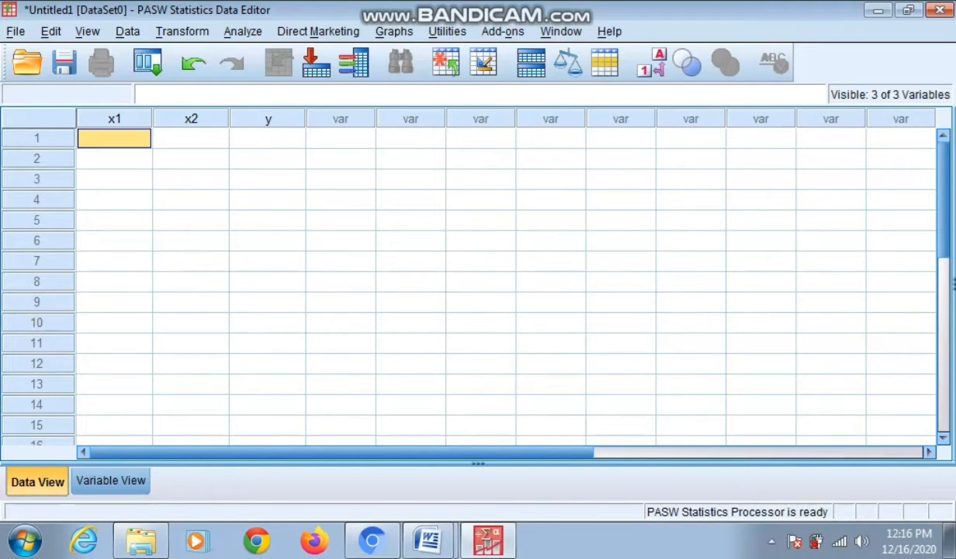
{"action": "type", "text": "2"}
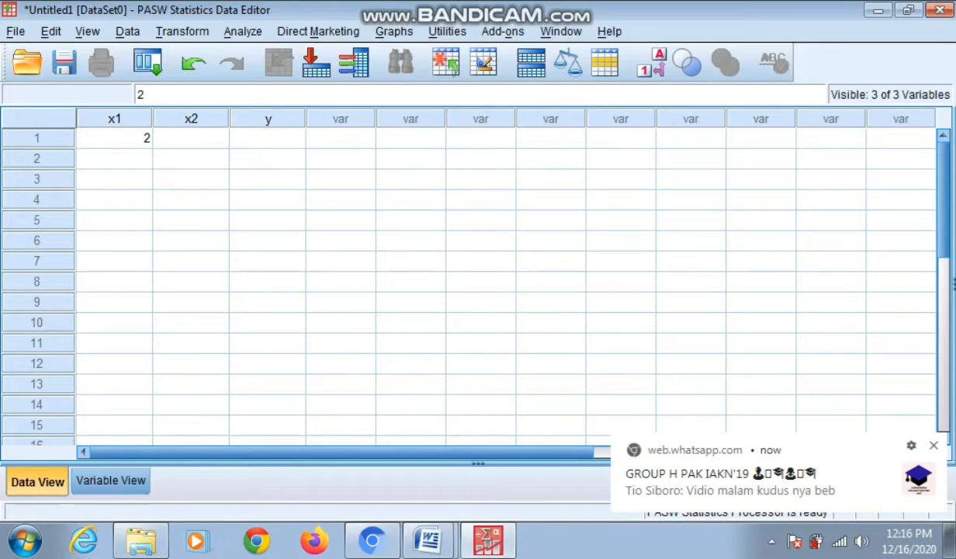
{"action": "key", "text": "Return"}
{"action": "type", "text": "70"}
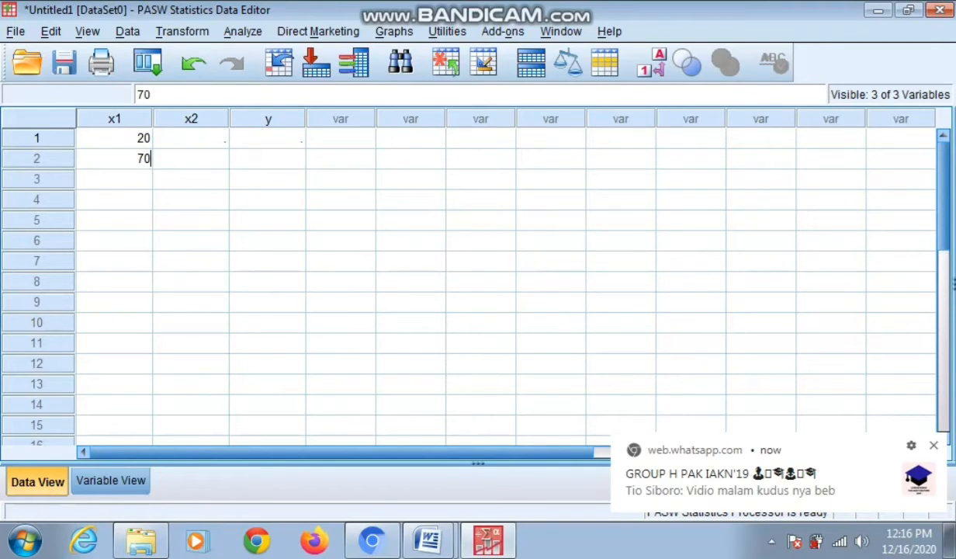
{"action": "key", "text": "Return"}
{"action": "type", "text": "30"}
{"action": "key", "text": "Return"}
{"action": "type", "text": "40"}
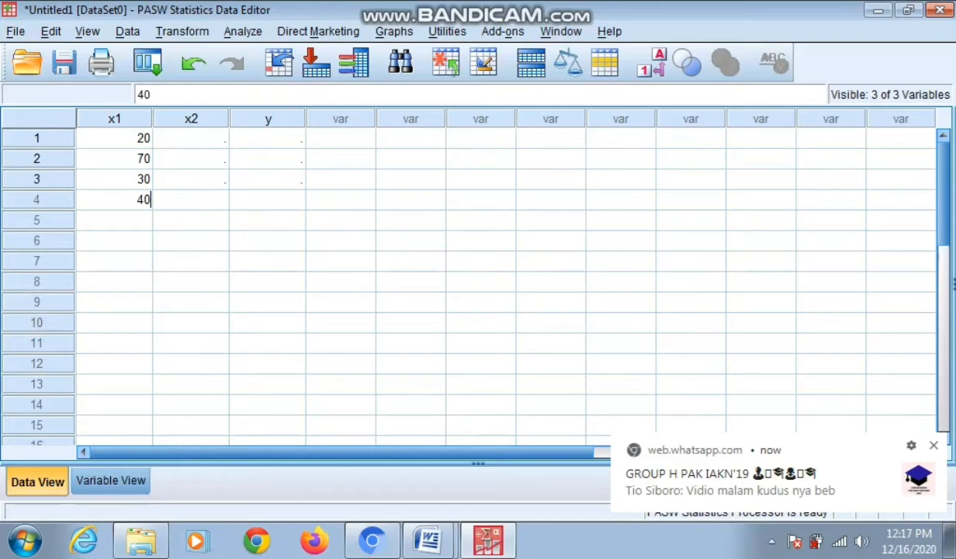
{"action": "key", "text": "Return"}
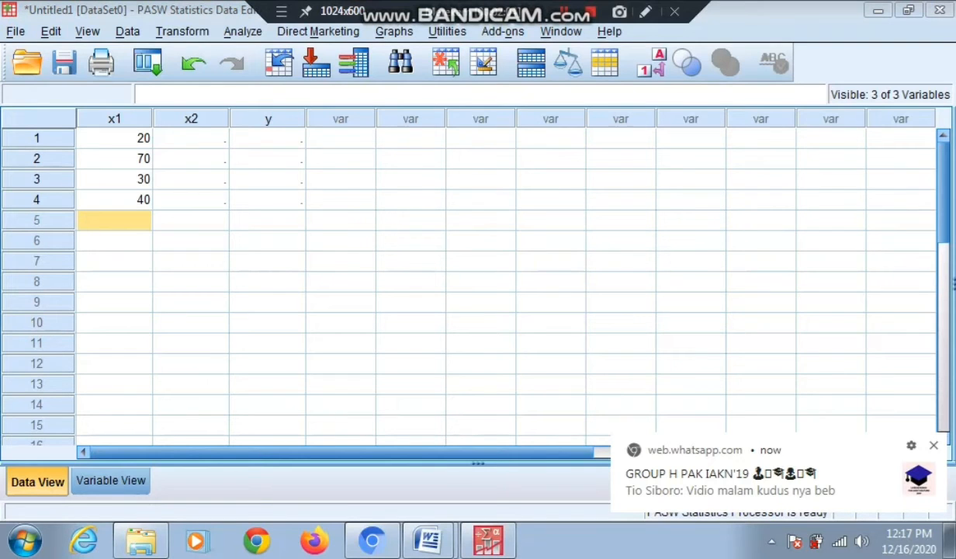
{"action": "left_click", "coordinate": [564, 11]}
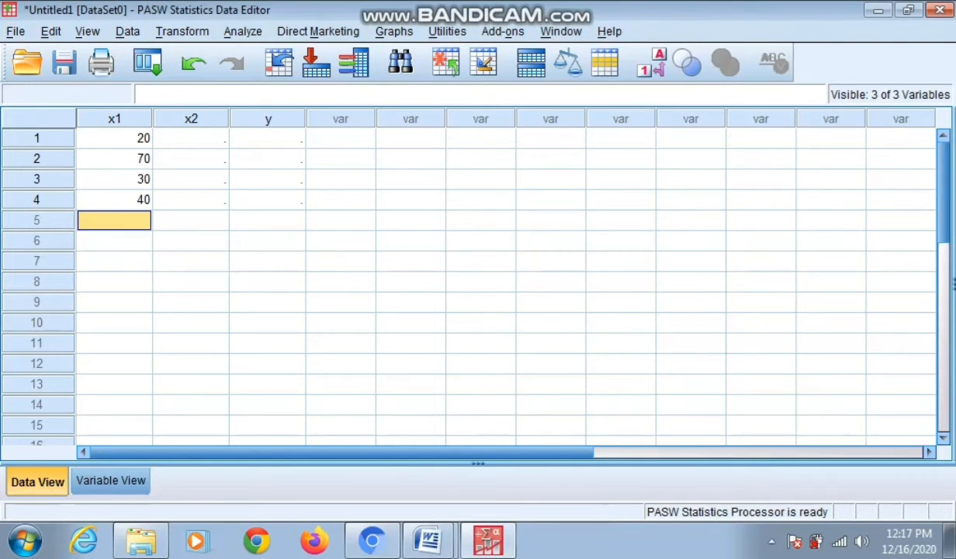
{"action": "key", "text": "ctrl+v"}
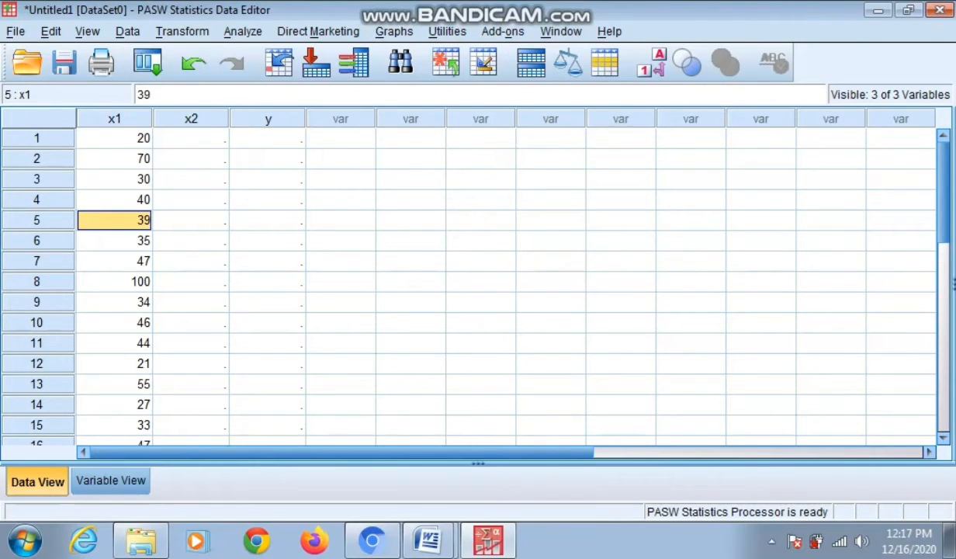
Enter 44, 30 and 60 as the first x2 values and paste the remaining motivasi belajar values from row 4 down.
{"action": "left_click", "coordinate": [191, 138]}
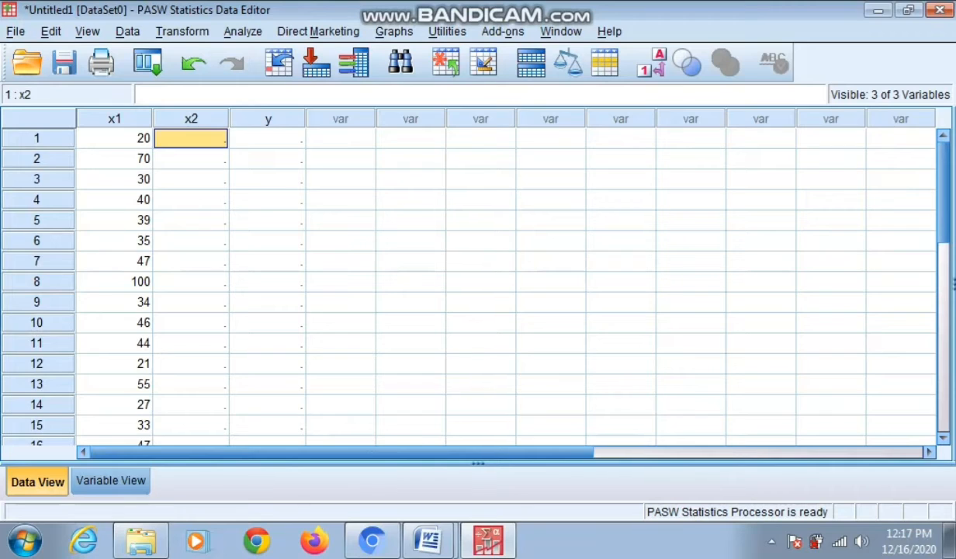
{"action": "type", "text": "44"}
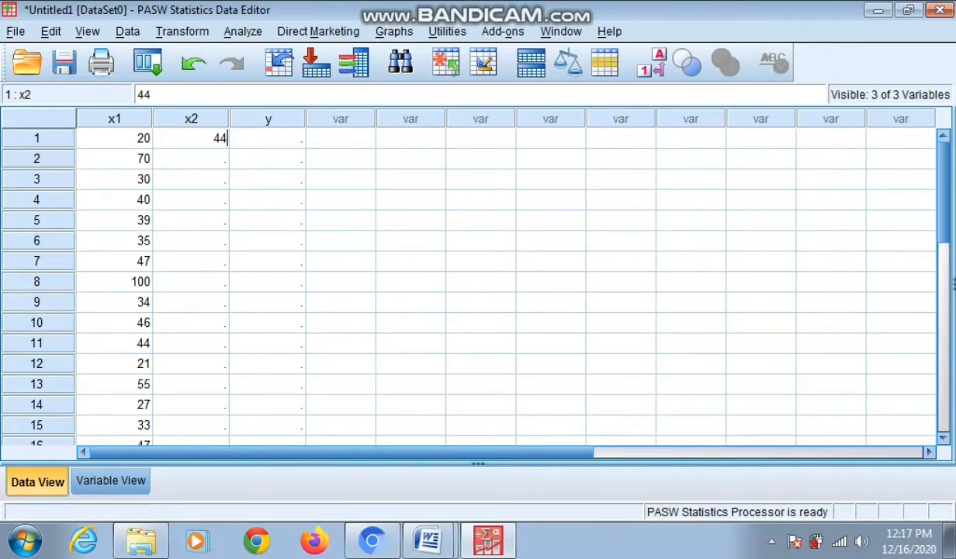
{"action": "key", "text": "Return"}
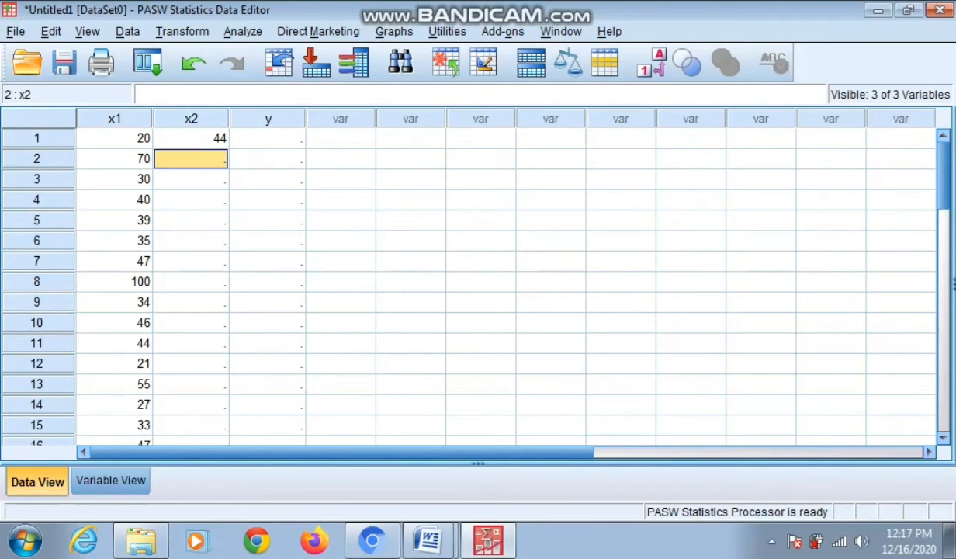
{"action": "type", "text": "4"}
{"action": "key", "text": "BackSpace"}
{"action": "type", "text": "3"}
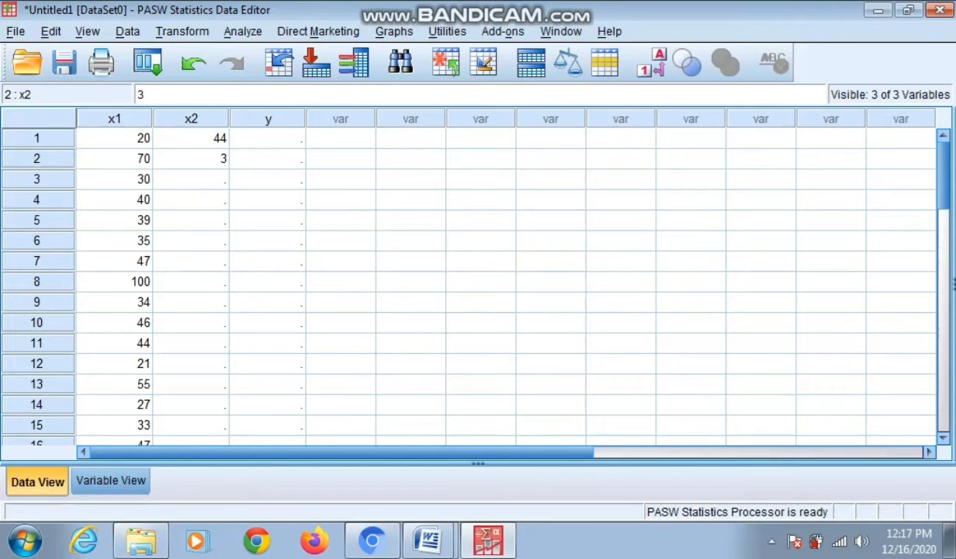
{"action": "type", "text": "0"}
{"action": "key", "text": "Return"}
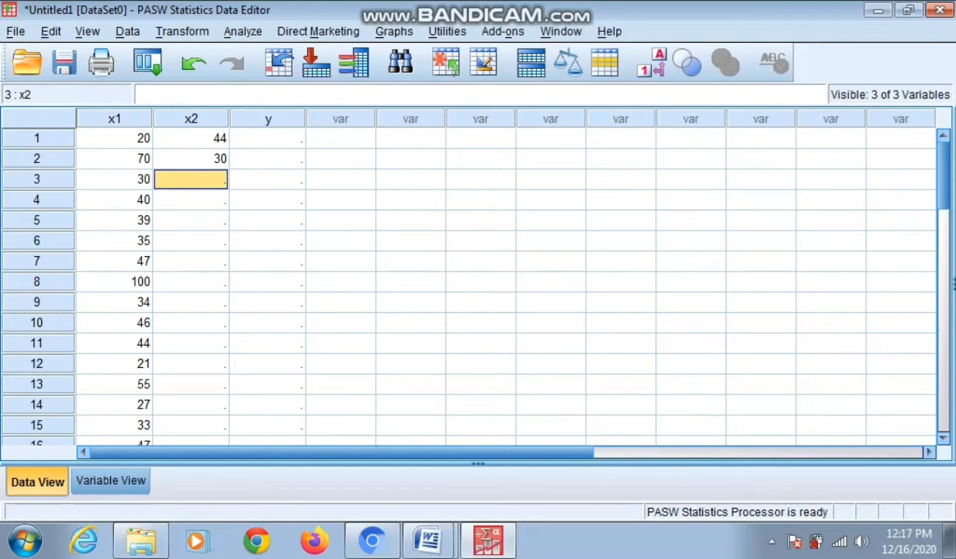
{"action": "type", "text": "60"}
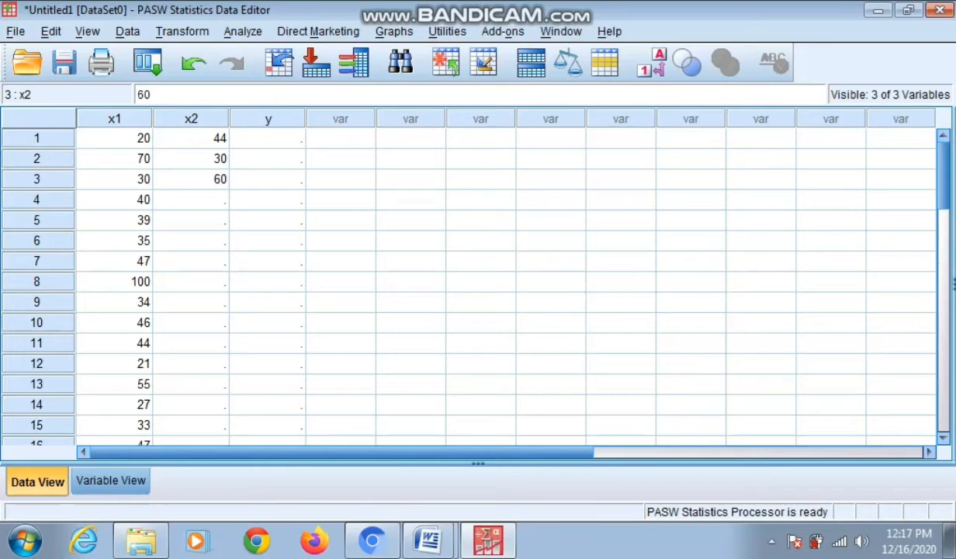
{"action": "key", "text": "Return"}
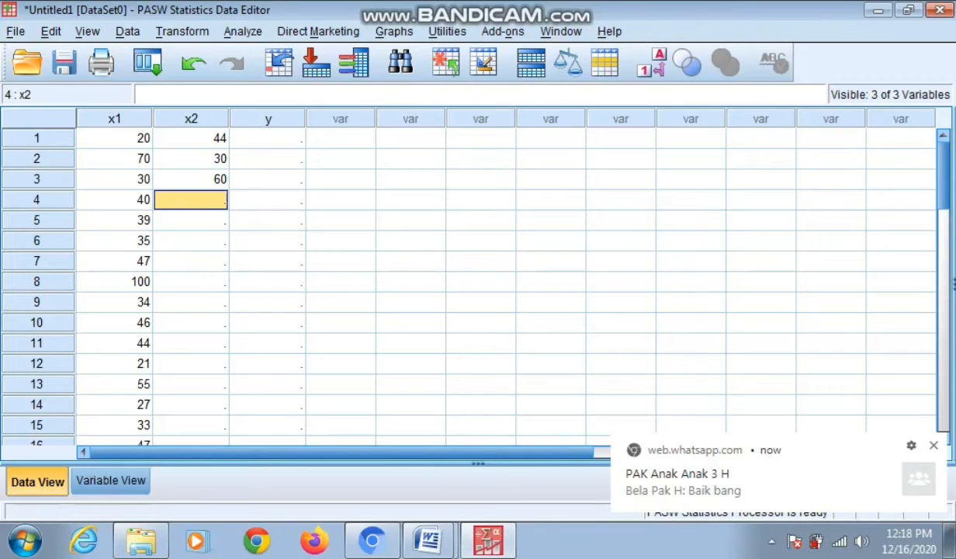
{"action": "key", "text": "ctrl+v"}
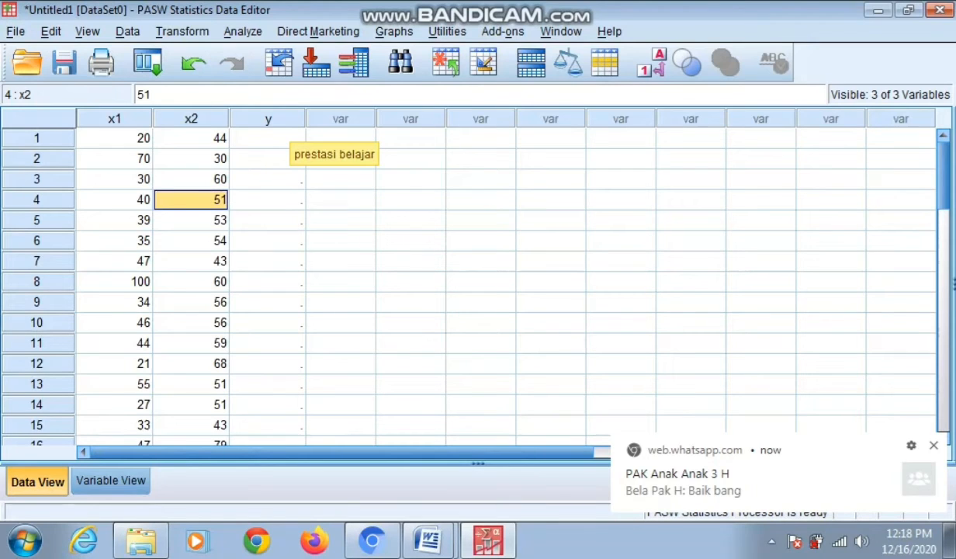
Enter 2.86 and 2.72 as the first y values and paste the remaining prestasi belajar values from row 3 down.
{"action": "left_click", "coordinate": [268, 138]}
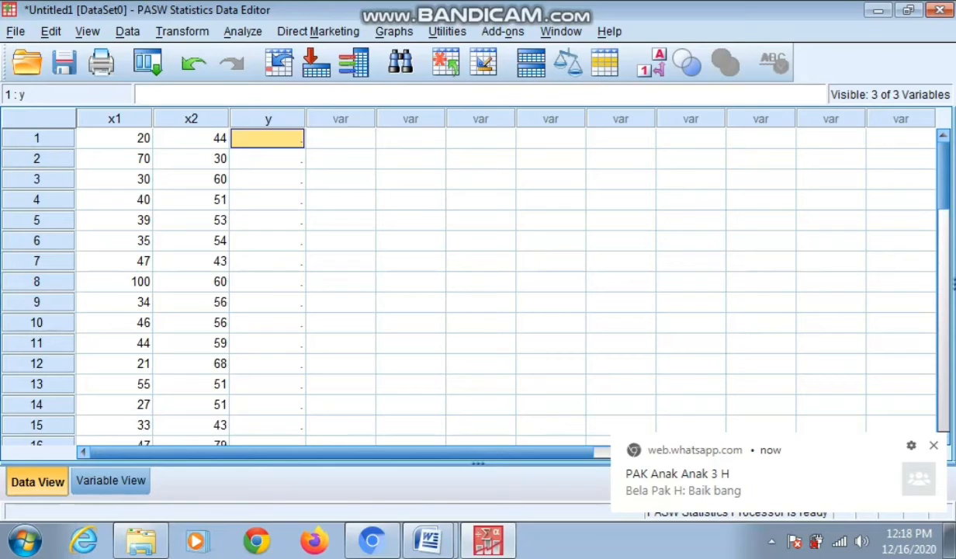
{"action": "type", "text": "2."}
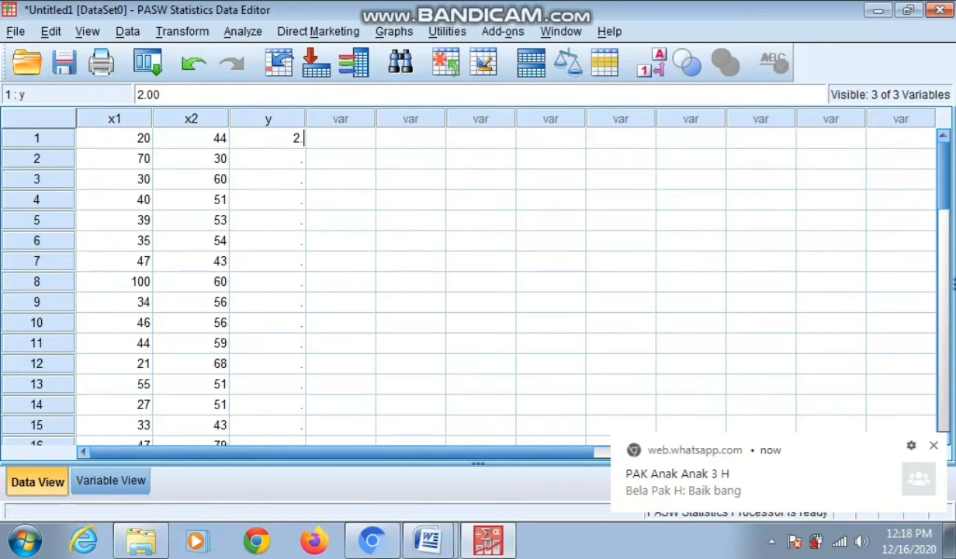
{"action": "type", "text": "86"}
{"action": "key", "text": "Return"}
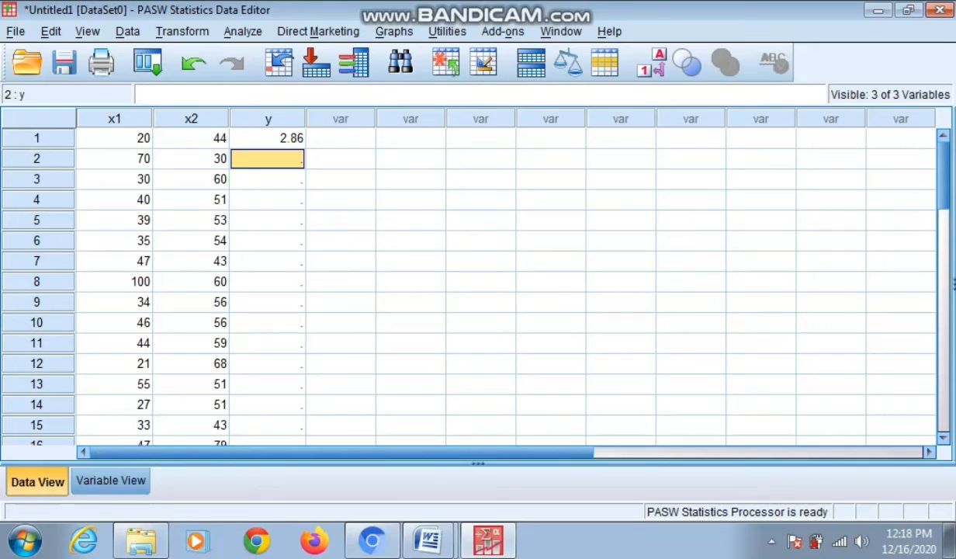
{"action": "type", "text": "2"}
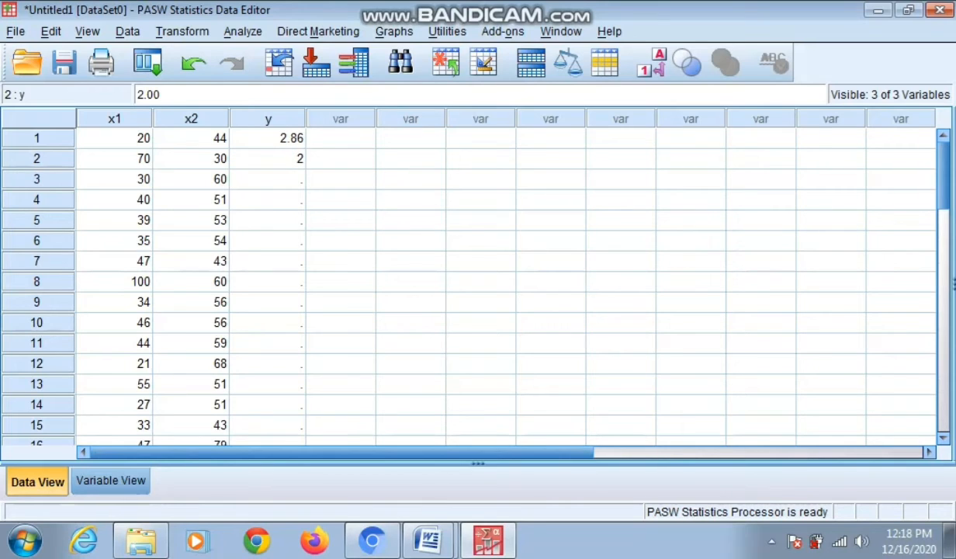
{"action": "type", "text": ".72"}
{"action": "key", "text": "Return"}
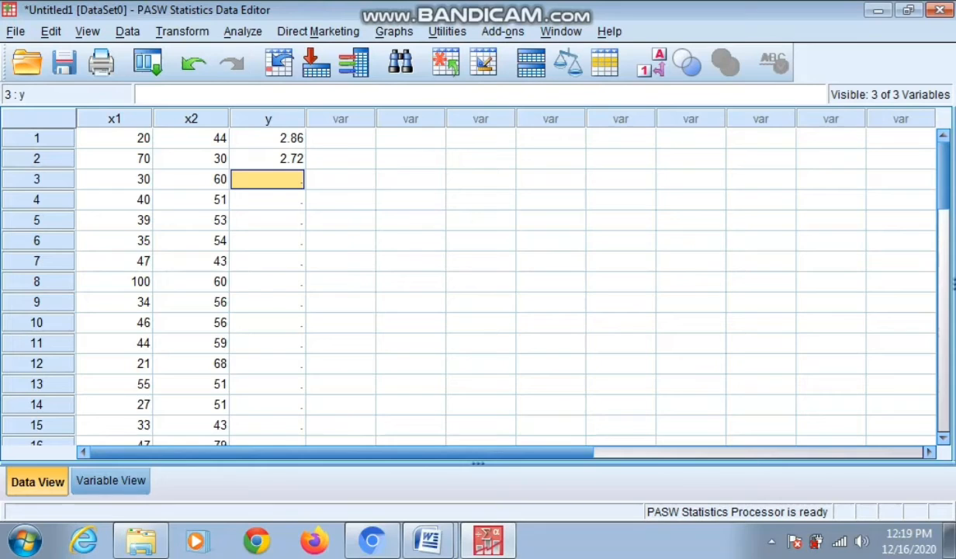
{"action": "key", "text": "ctrl+v"}
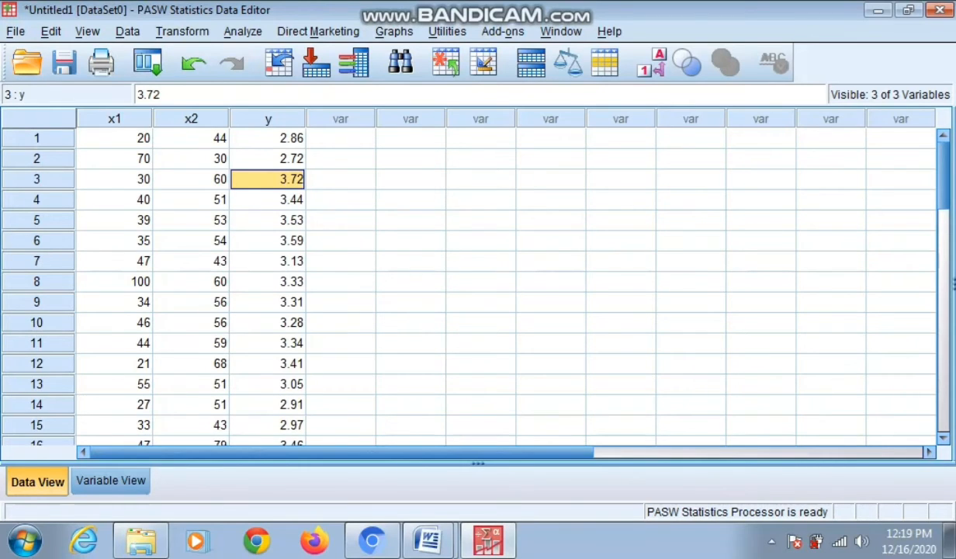
Save the data set in the Documents folder under the file name regresi linier ganda.
{"action": "mouse_move", "coordinate": [944, 176]}
{"action": "left_mouse_down"}
{"action": "mouse_move", "coordinate": [944, 269]}
{"action": "mouse_move", "coordinate": [944, 175]}
{"action": "left_mouse_up"}
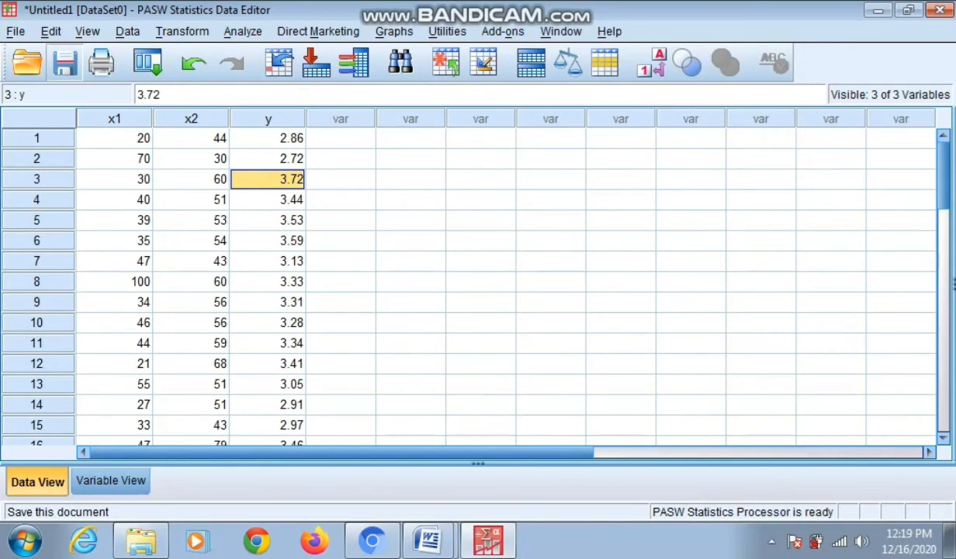
{"action": "left_click", "coordinate": [64, 62]}
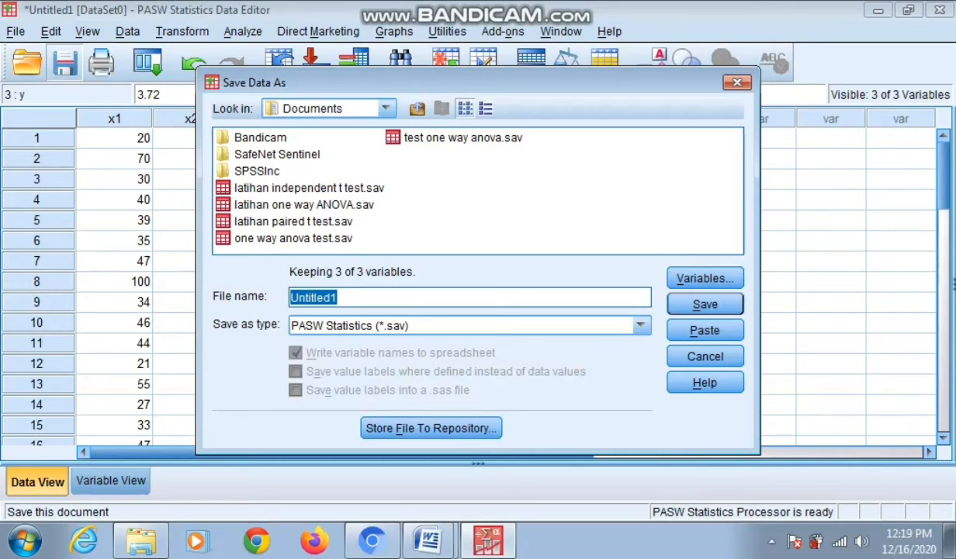
{"action": "type", "text": "re"}
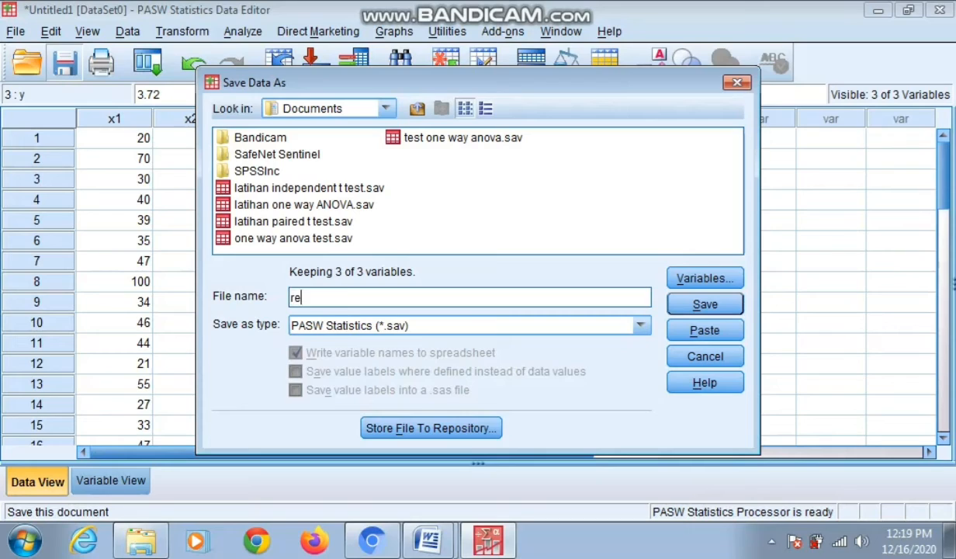
{"action": "type", "text": "gresi linier ganda"}
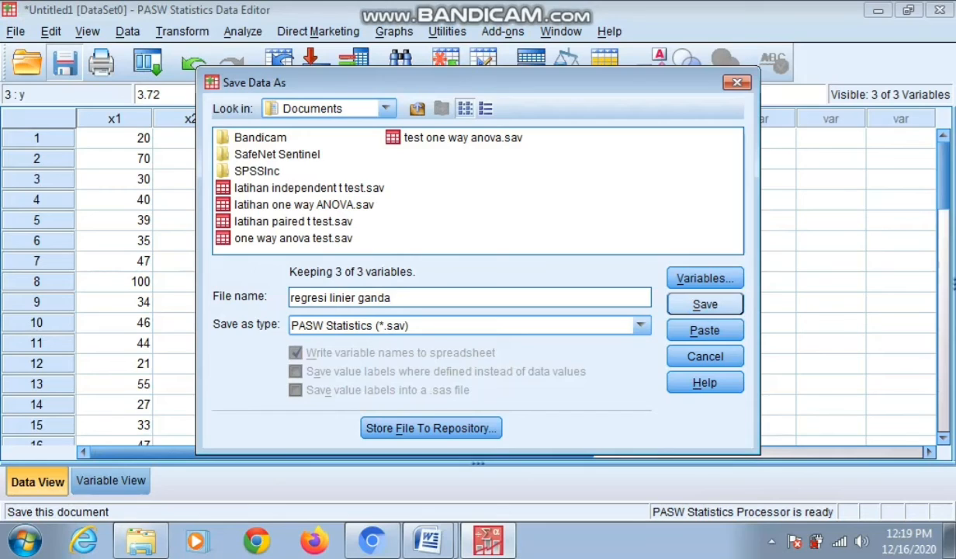
{"action": "key", "text": "Return"}
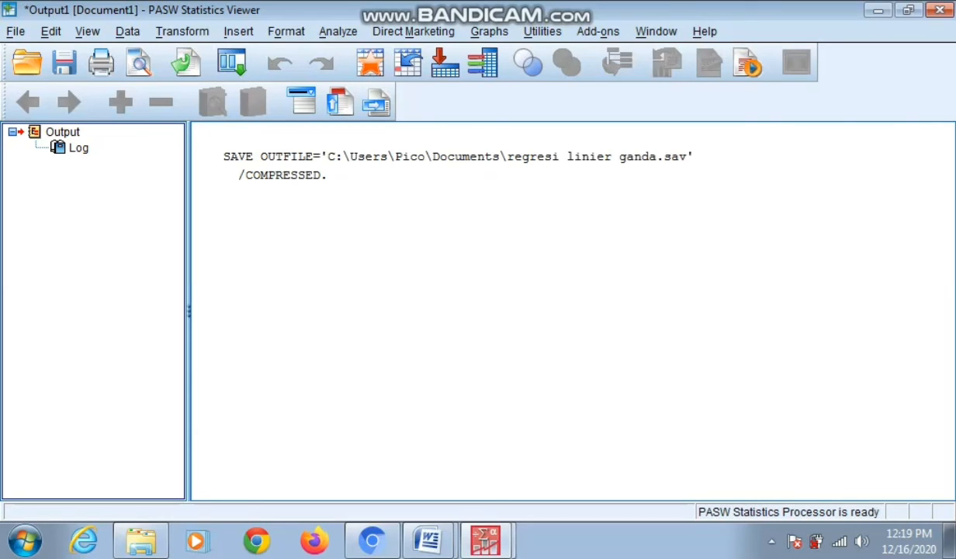
Start a Linear Regression on the regresi linier ganda data and assign prestasi belajar [y] as the dependent variable.
{"action": "mouse_move", "coordinate": [486, 540]}
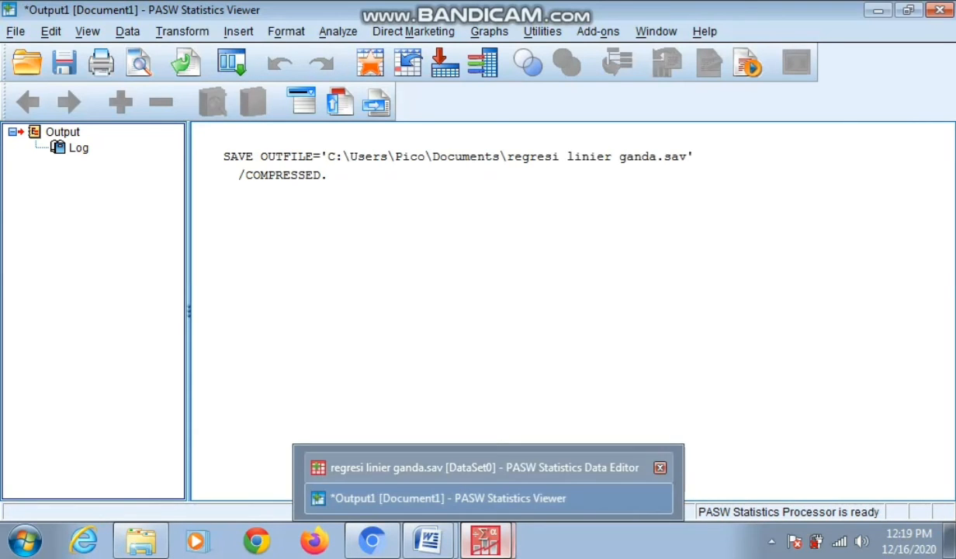
{"action": "left_click", "coordinate": [484, 467]}
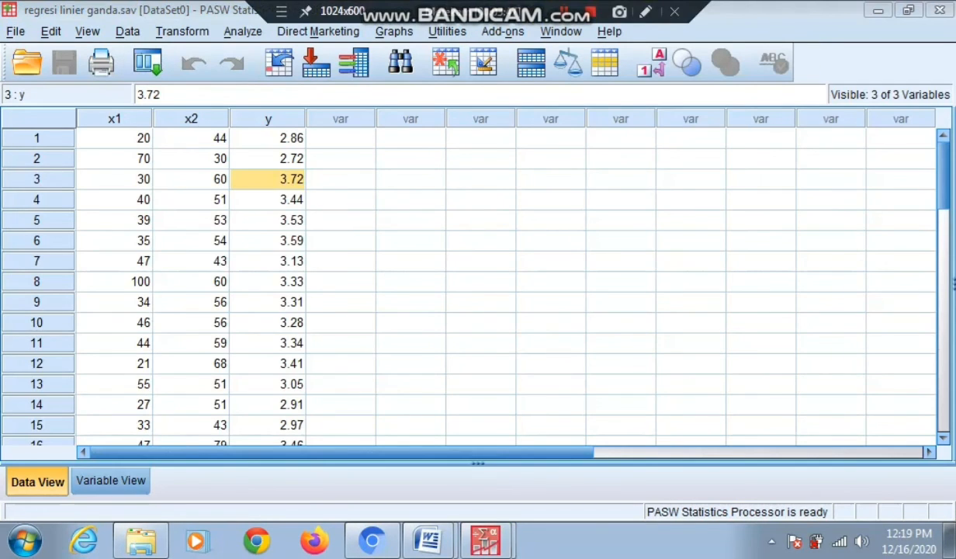
{"action": "left_click", "coordinate": [242, 31]}
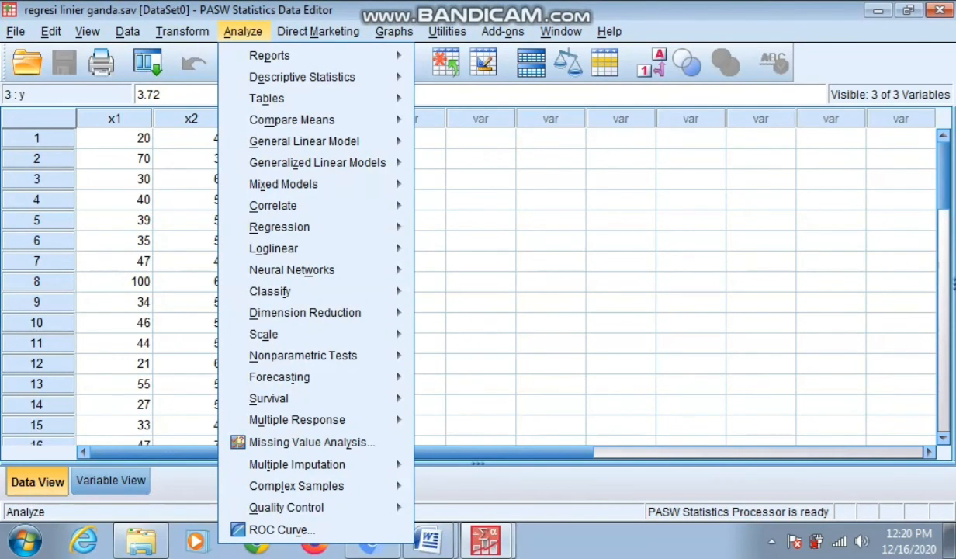
{"action": "mouse_move", "coordinate": [292, 119]}
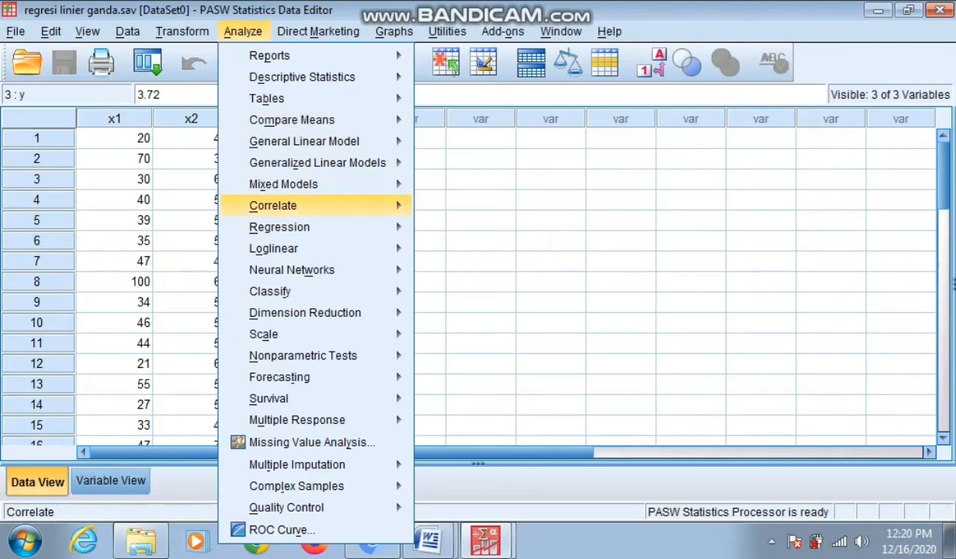
{"action": "mouse_move", "coordinate": [279, 227]}
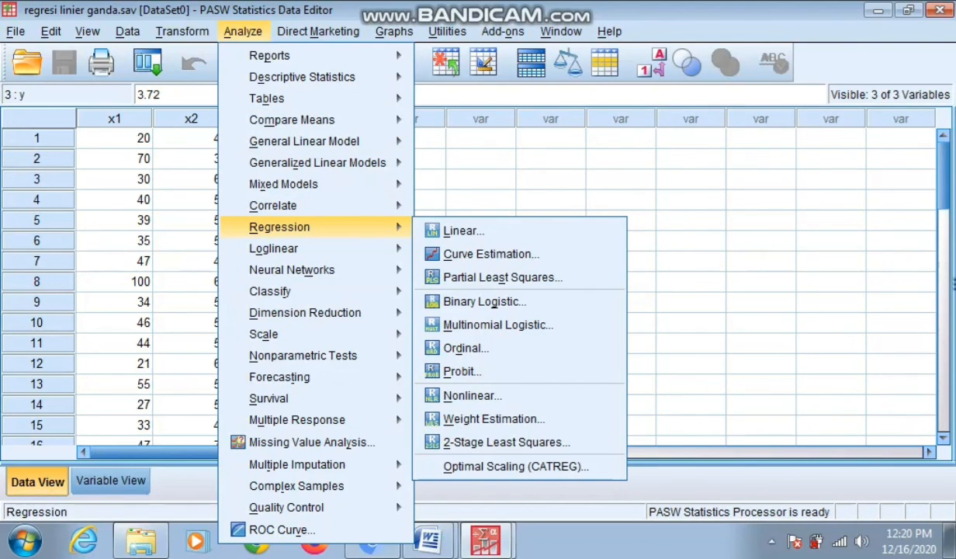
{"action": "left_click", "coordinate": [464, 230]}
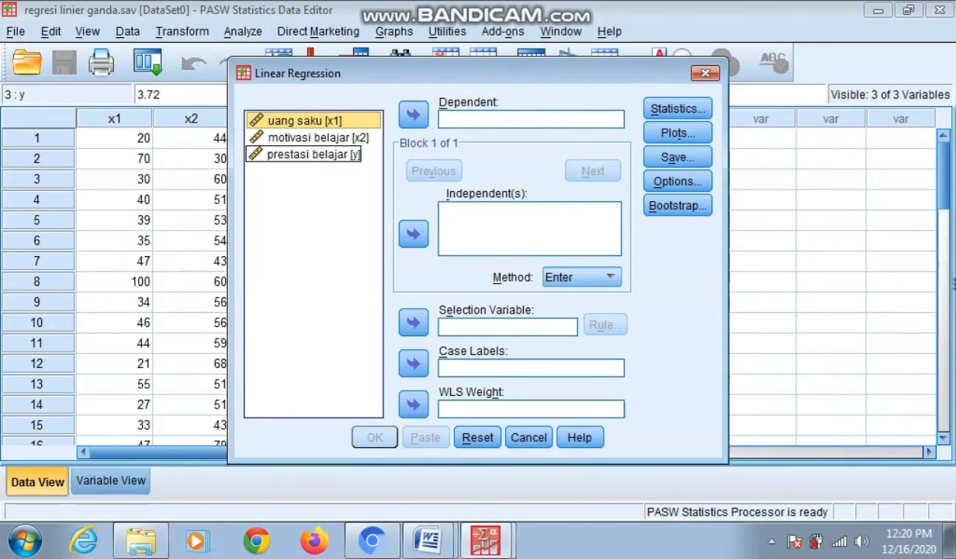
{"action": "left_click", "coordinate": [314, 154]}
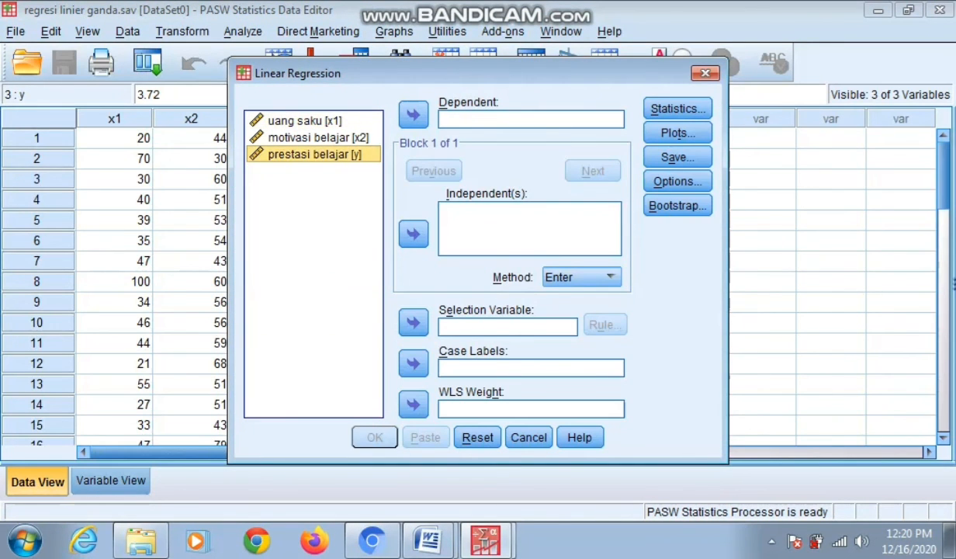
{"action": "left_click", "coordinate": [413, 115]}
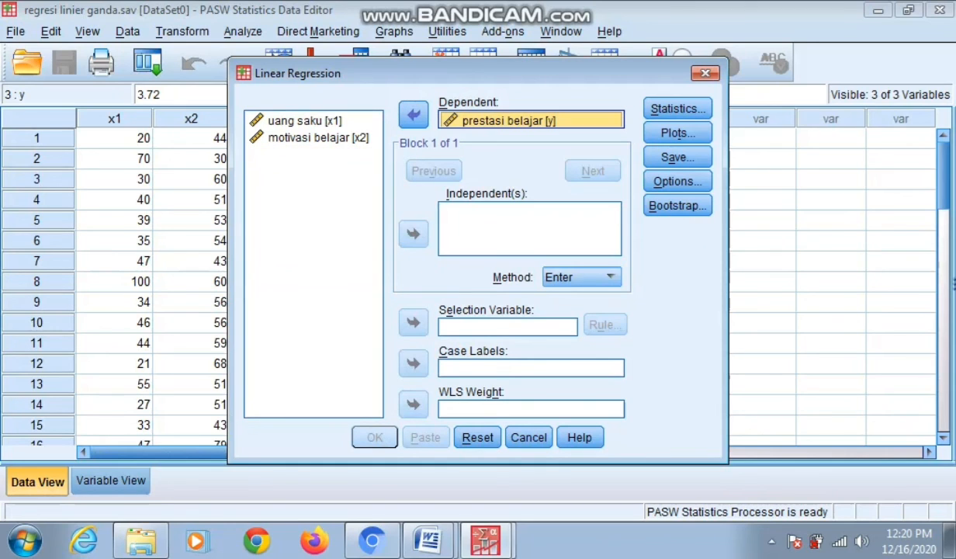
Add uang saku [x1] and motivasi belajar [x2] as the independent variables and run the regression.
{"action": "left_click", "coordinate": [305, 121]}
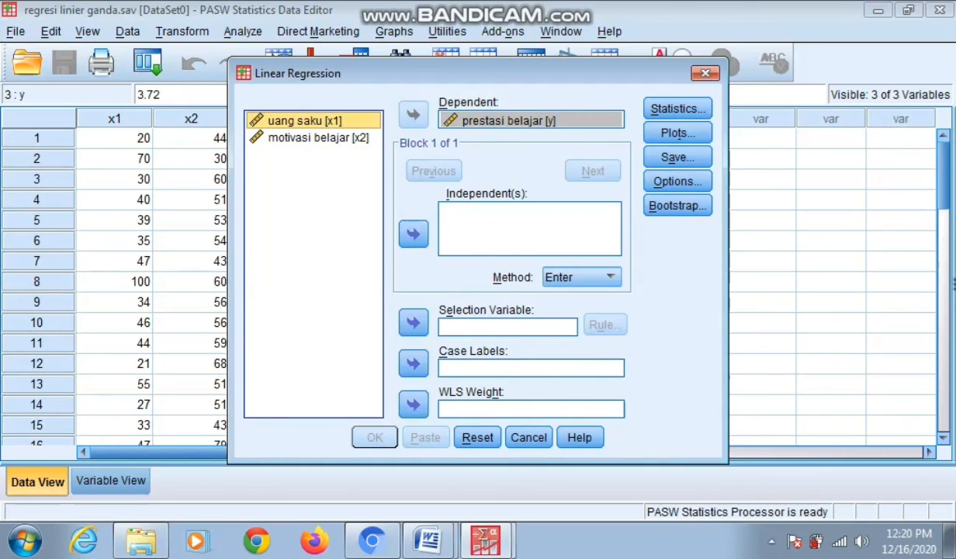
{"action": "left_click", "coordinate": [413, 233]}
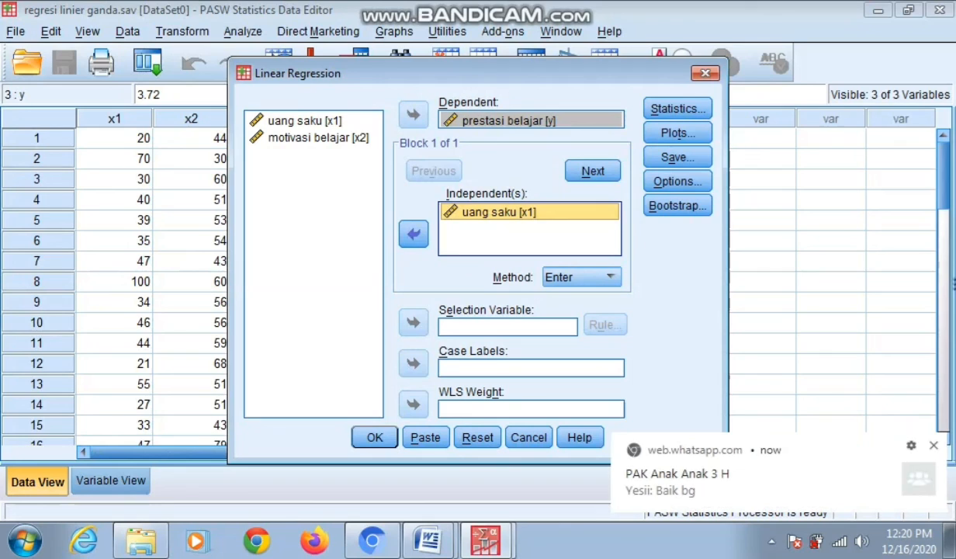
{"action": "left_click", "coordinate": [310, 138]}
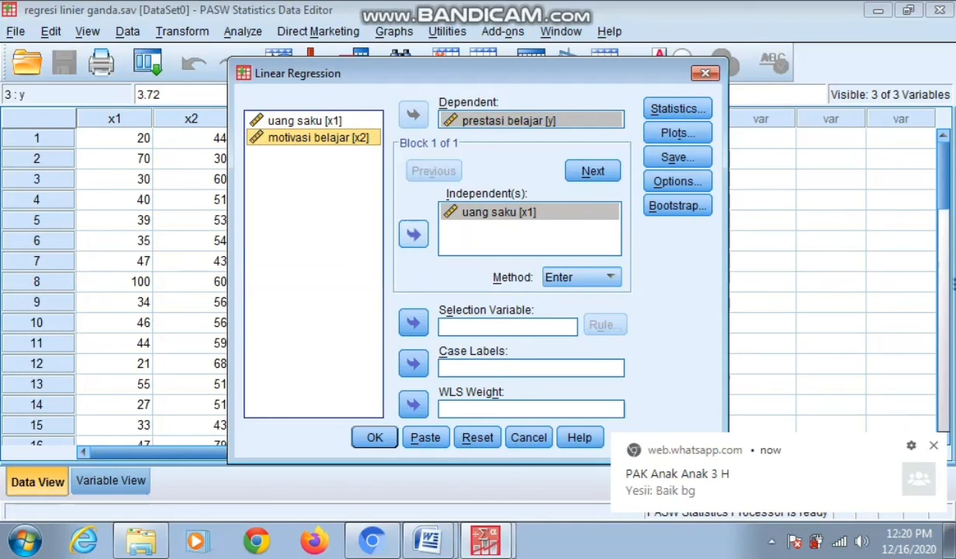
{"action": "left_click", "coordinate": [414, 234]}
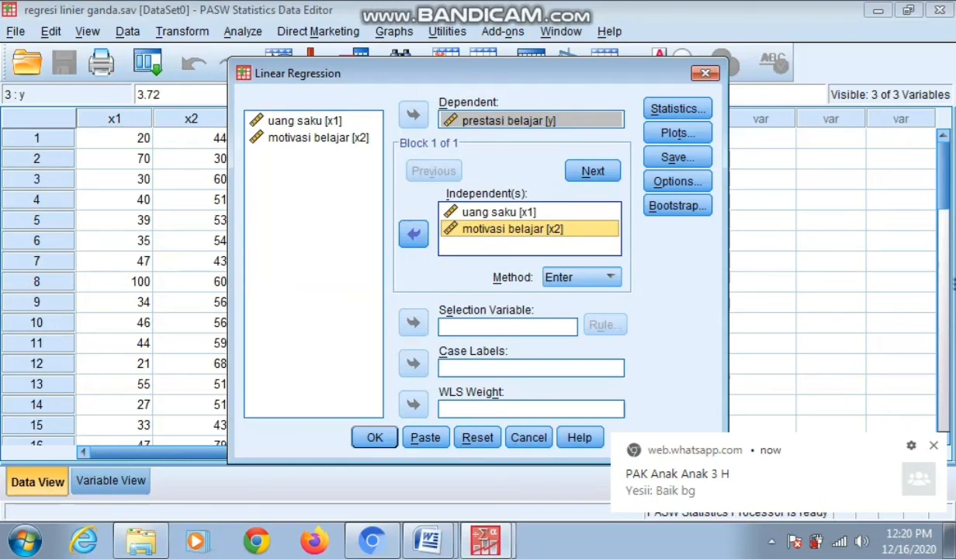
{"action": "left_click", "coordinate": [375, 438]}
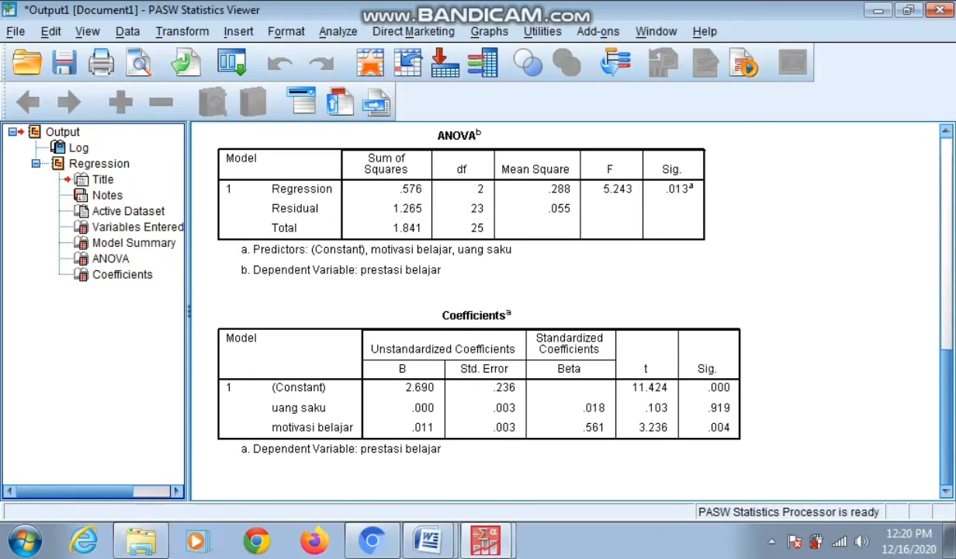
Review the regression output from the Variables Entered/Removed and Model Summary tables down to the ANOVA and Coefficients tables.
{"action": "scroll", "coordinate": [565, 310], "scroll_direction": "up", "scroll_amount": 10}
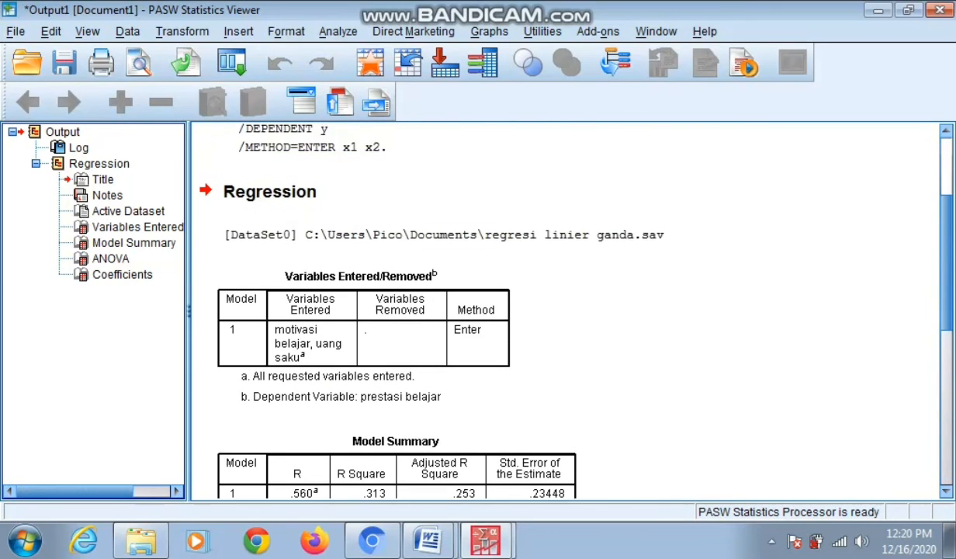
{"action": "scroll", "coordinate": [565, 310], "scroll_direction": "down", "scroll_amount": 1}
{"action": "scroll", "coordinate": [565, 310], "scroll_direction": "down", "scroll_amount": 1}
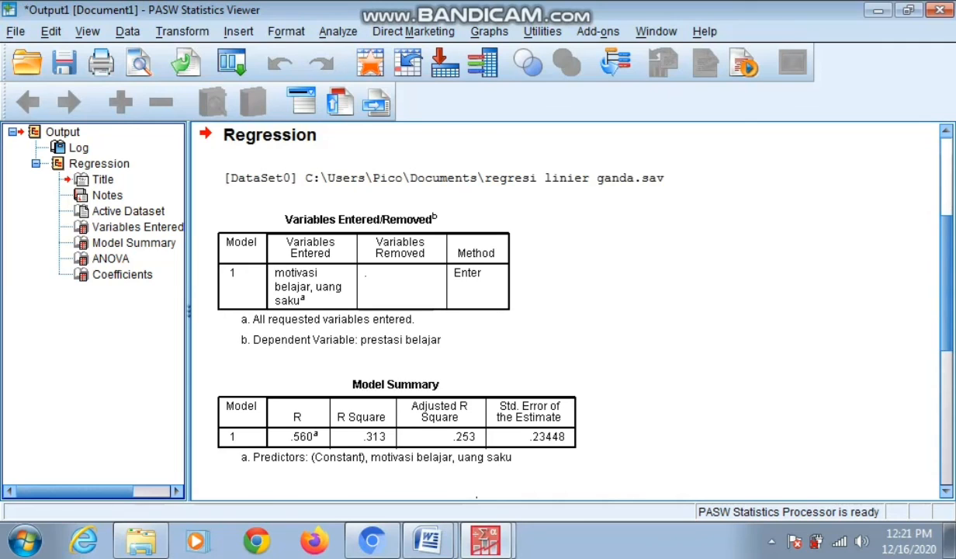
{"action": "scroll", "coordinate": [565, 311], "scroll_direction": "down", "scroll_amount": 8}
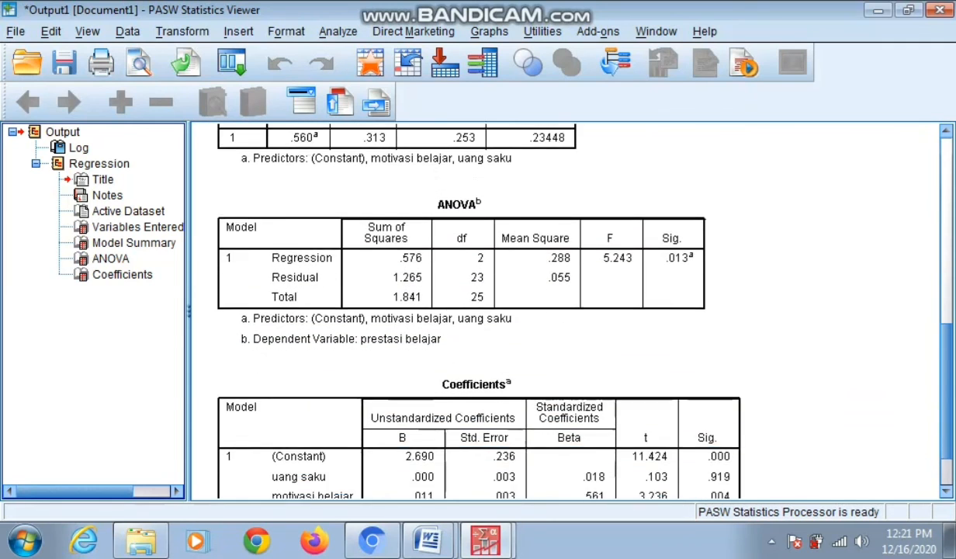
{"action": "scroll", "coordinate": [565, 310], "scroll_direction": "down", "scroll_amount": 2}
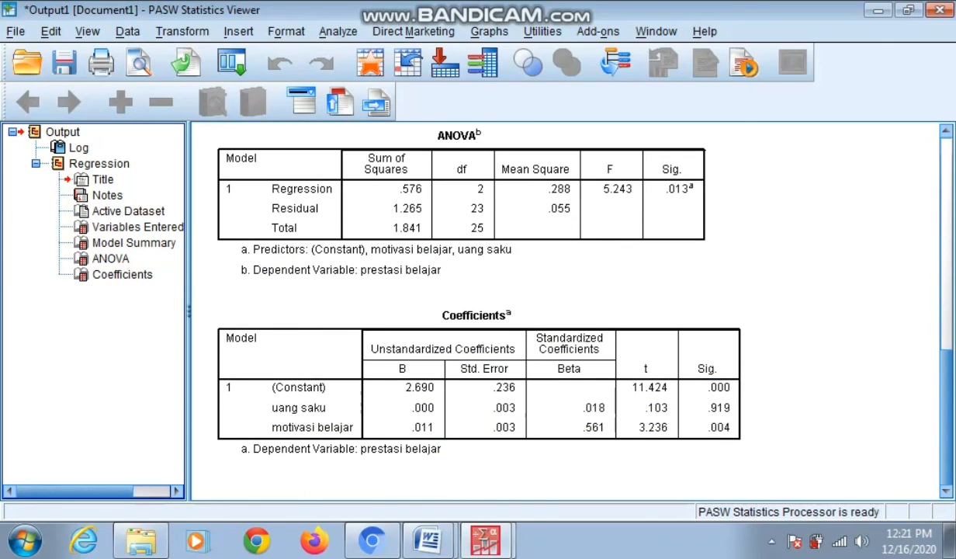